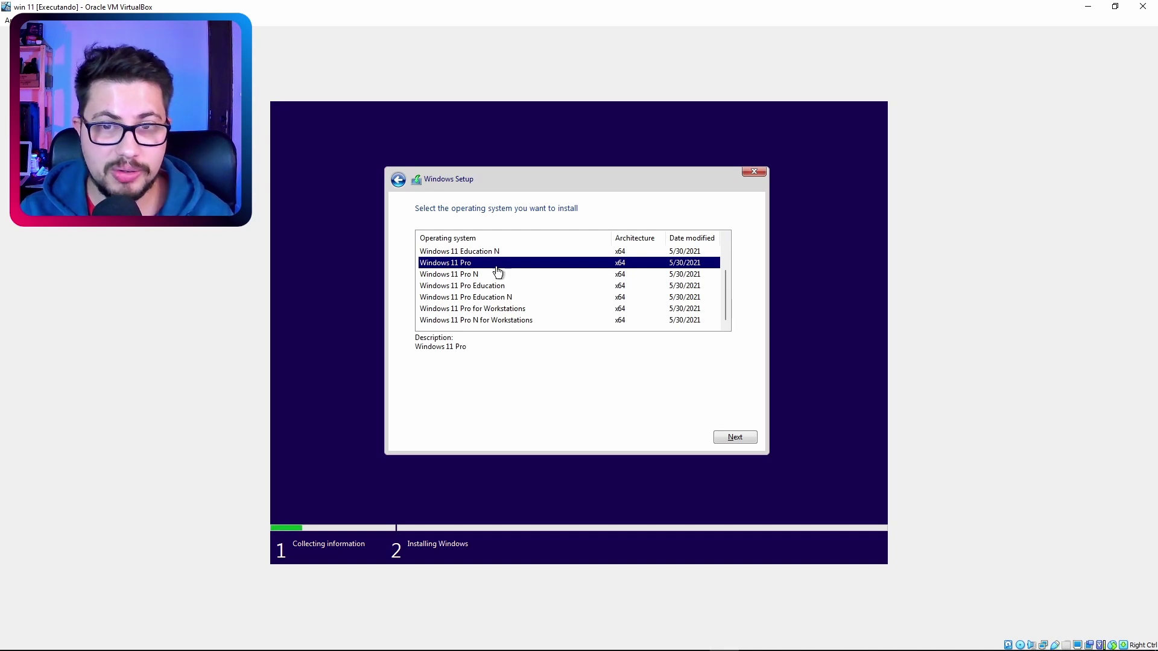
Start a custom installation of Windows 11 Pro on Drive 0 Unallocated Space, accepting the license terms
key("Return")
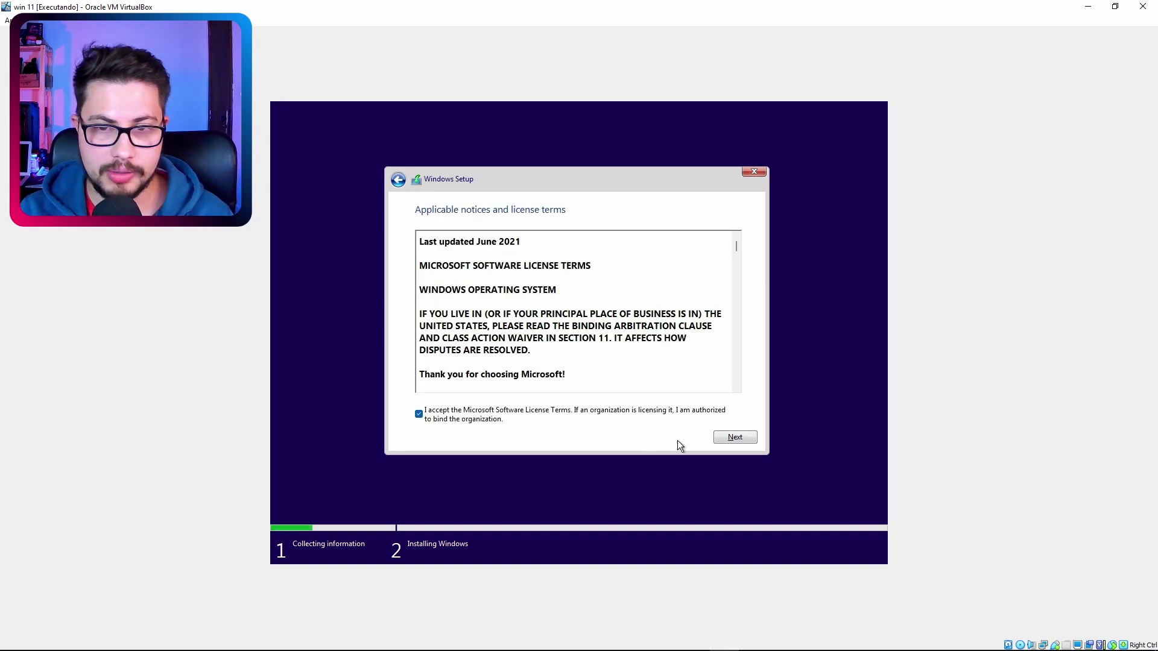
left_click(727, 440)
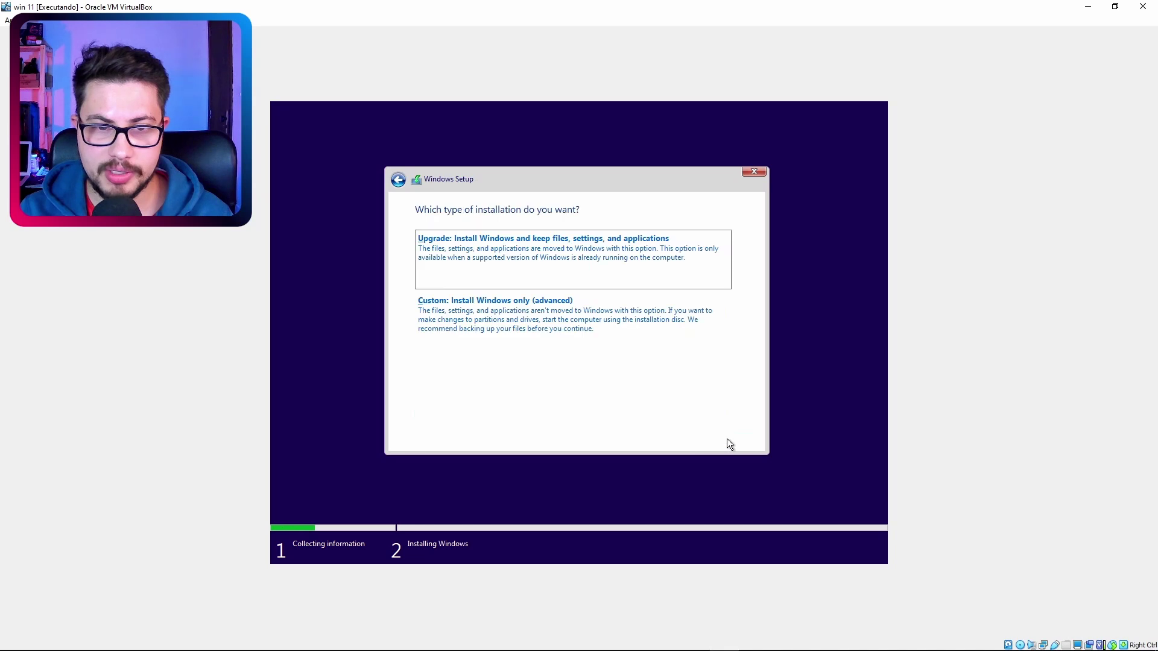
left_click(513, 327)
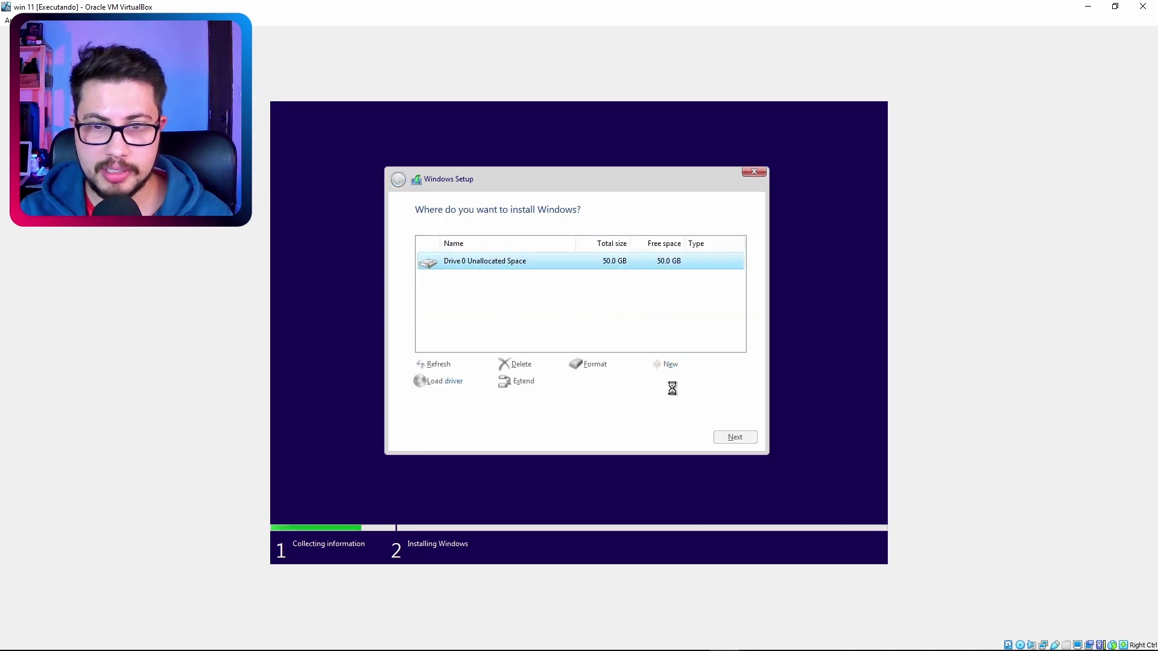
left_click(719, 435)
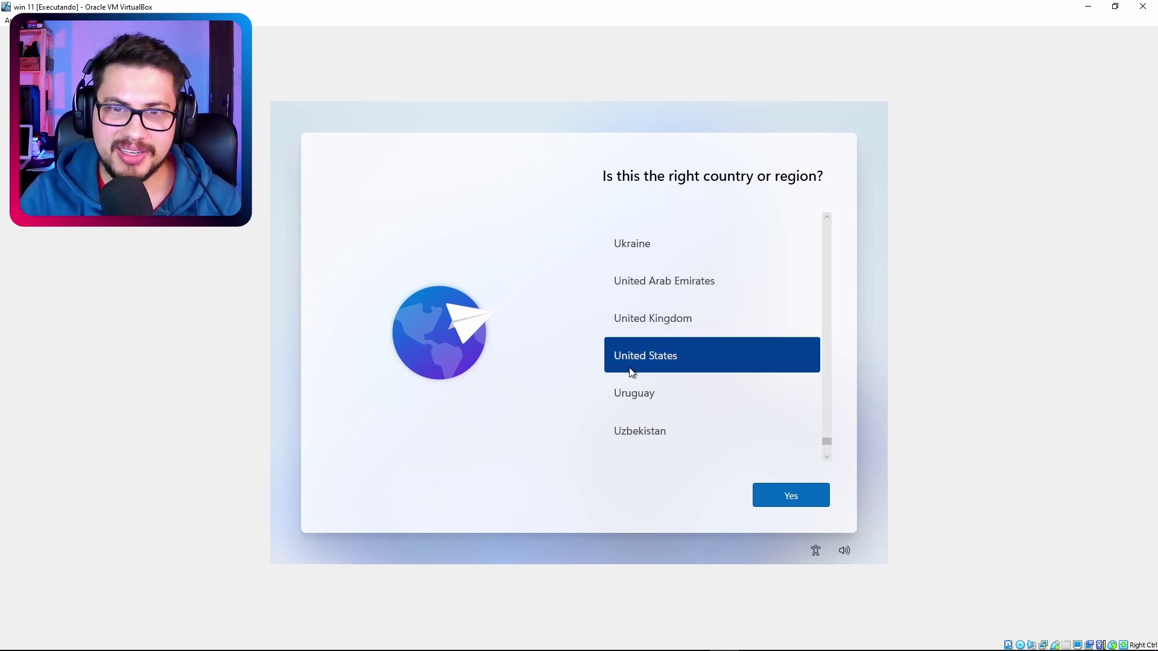
Set the country or region to Brazil
scroll(682, 356, "down", 1)
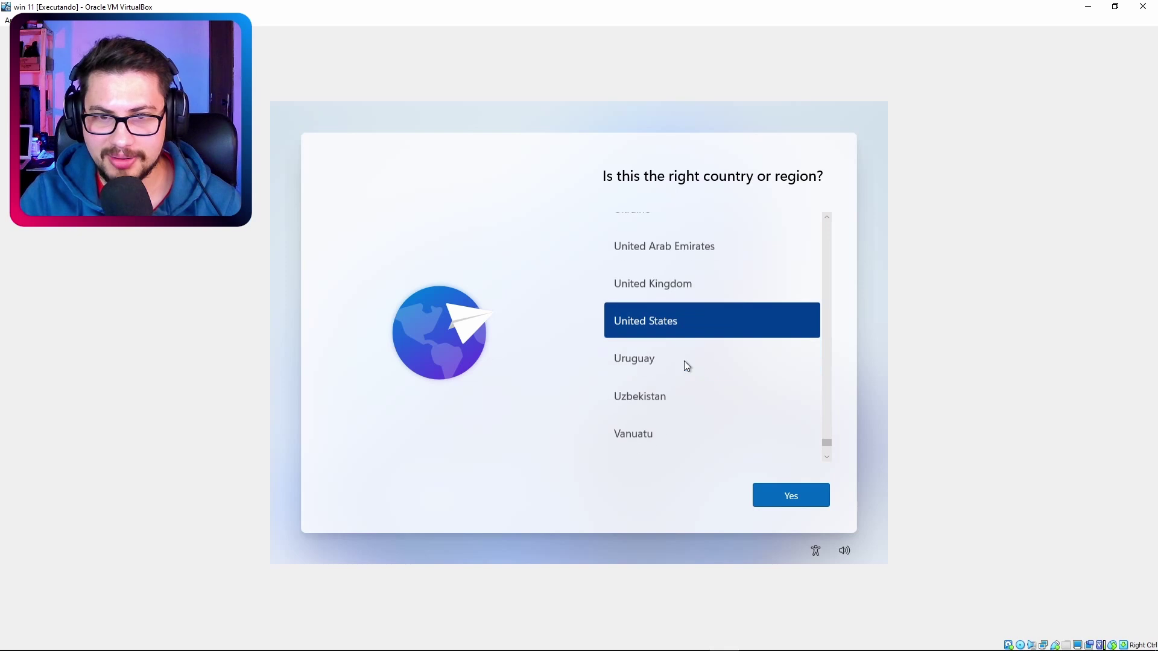
scroll(685, 347, "up", 1)
scroll(684, 309, "down", 6)
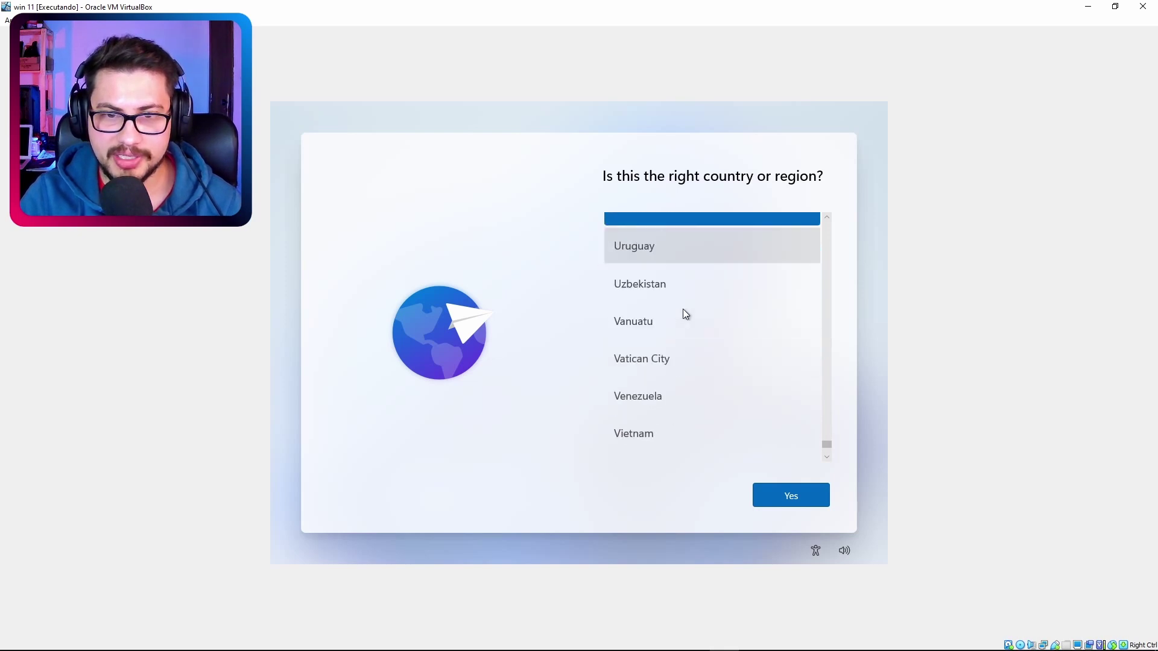
scroll(683, 310, "up", 5)
scroll(683, 310, "up", 20)
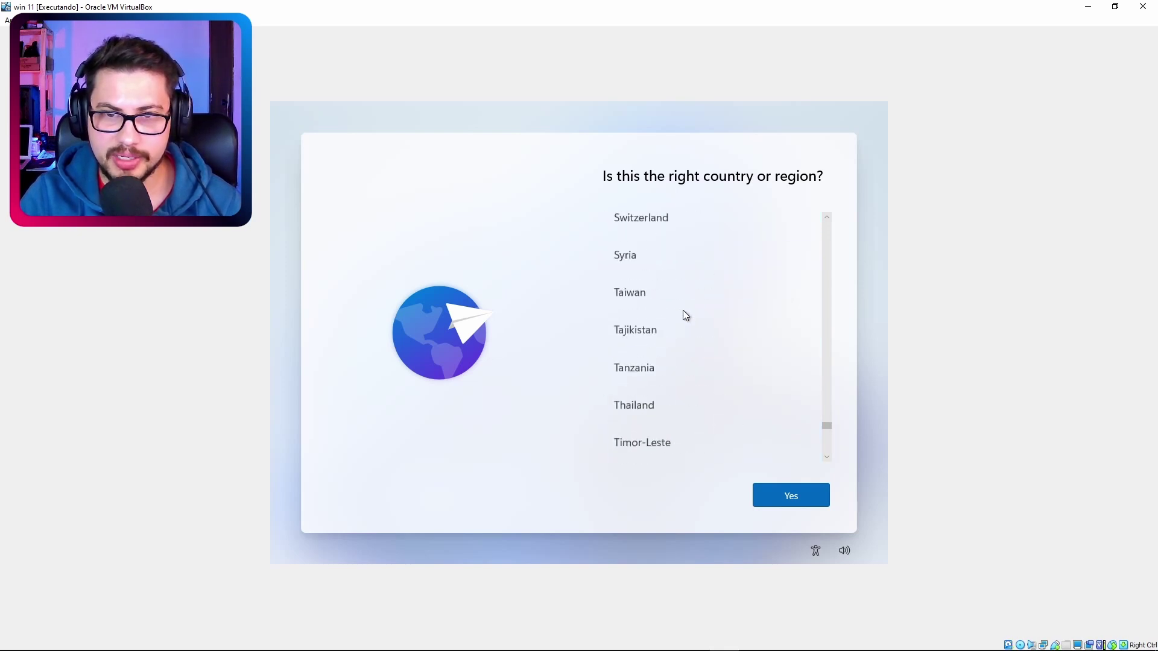
left_click(639, 396)
left_click(768, 491)
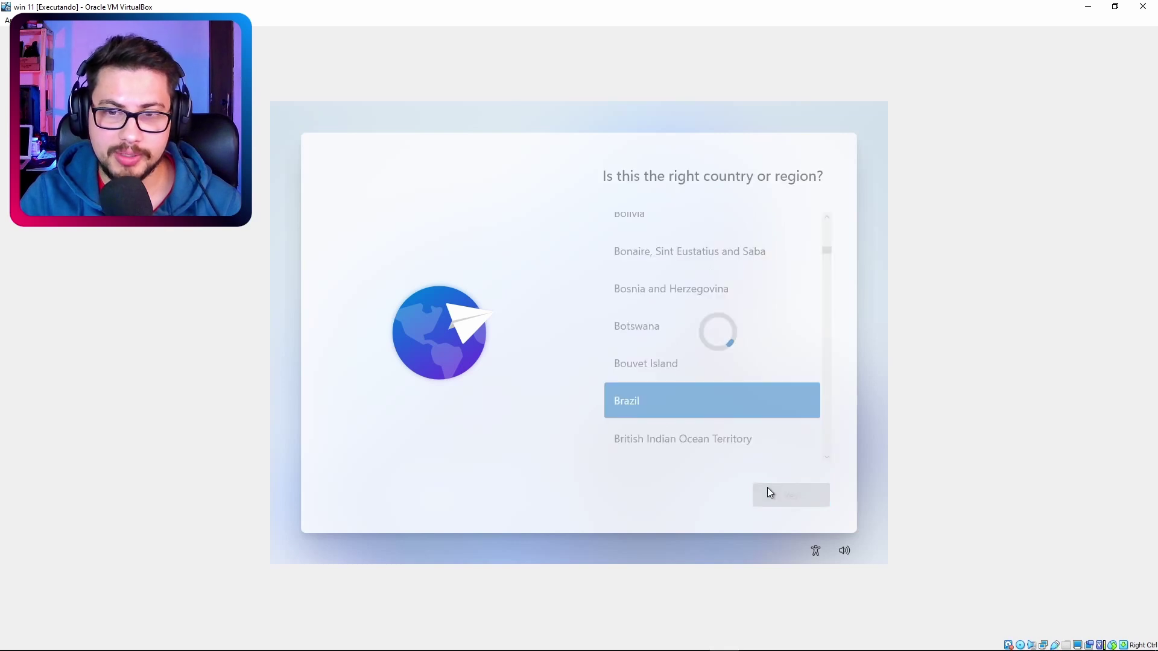
Choose the United States-International keyboard layout and skip adding a second layout
scroll(697, 378, "down", 4)
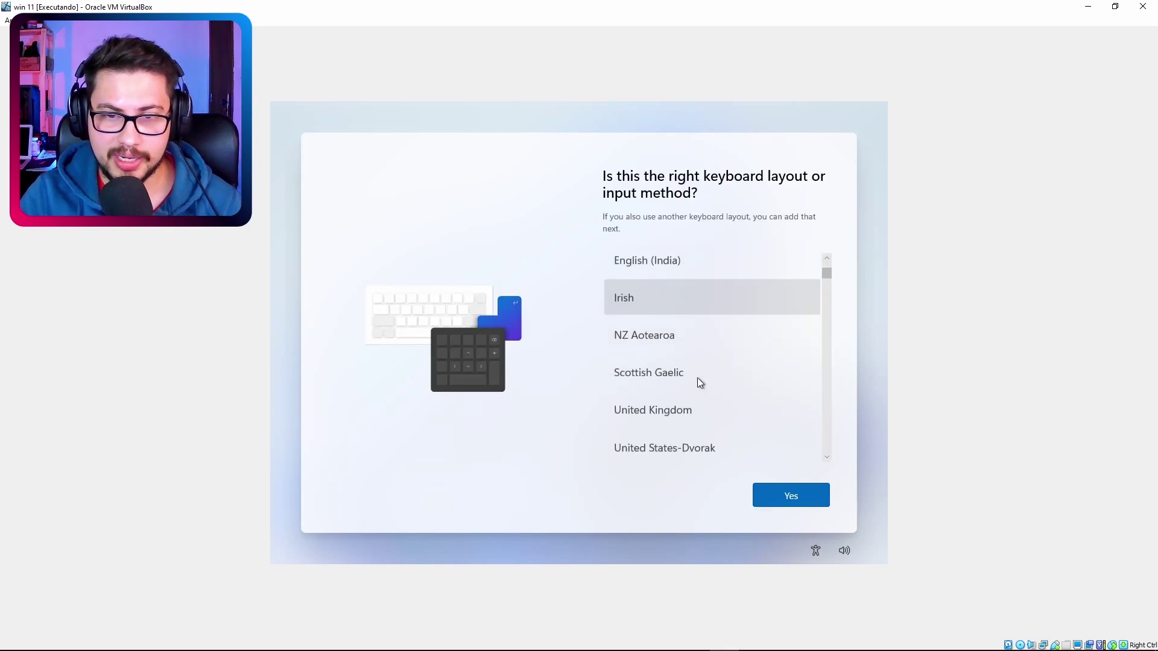
scroll(730, 374, "down", 2)
left_click(730, 369)
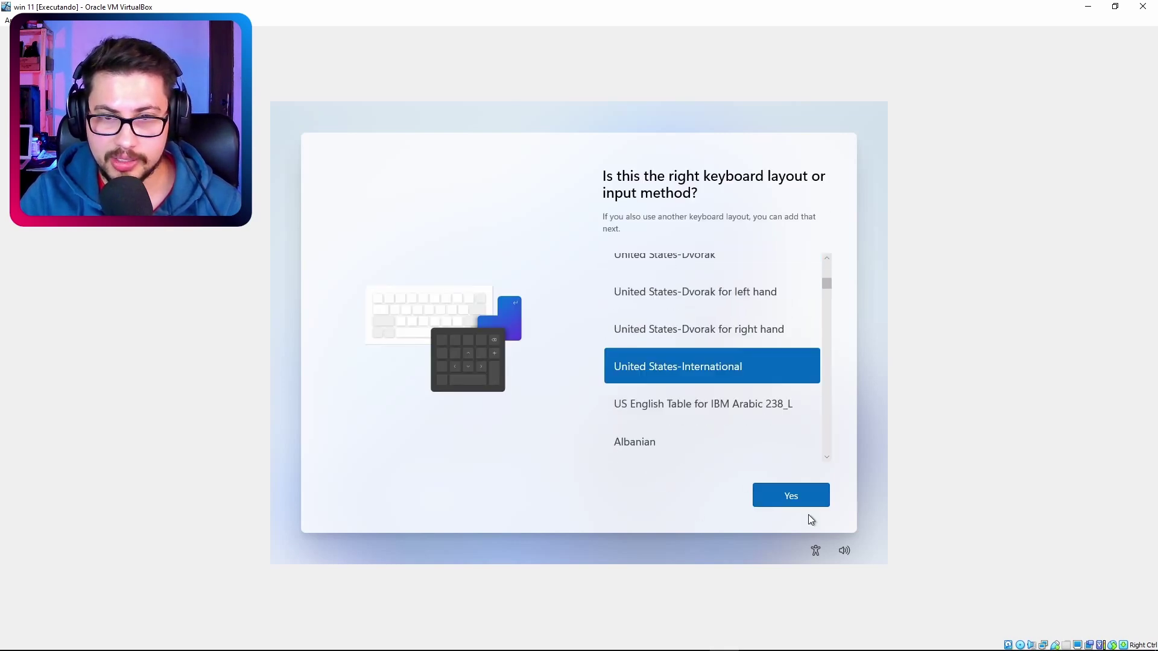
left_click(815, 504)
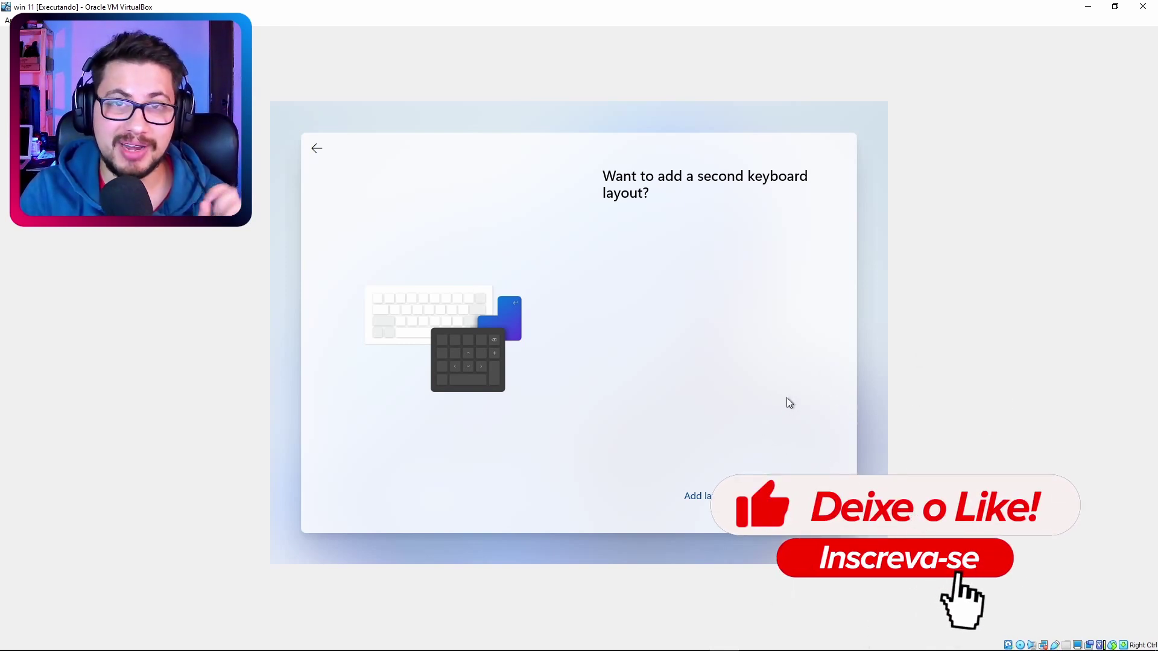
left_click(814, 495)
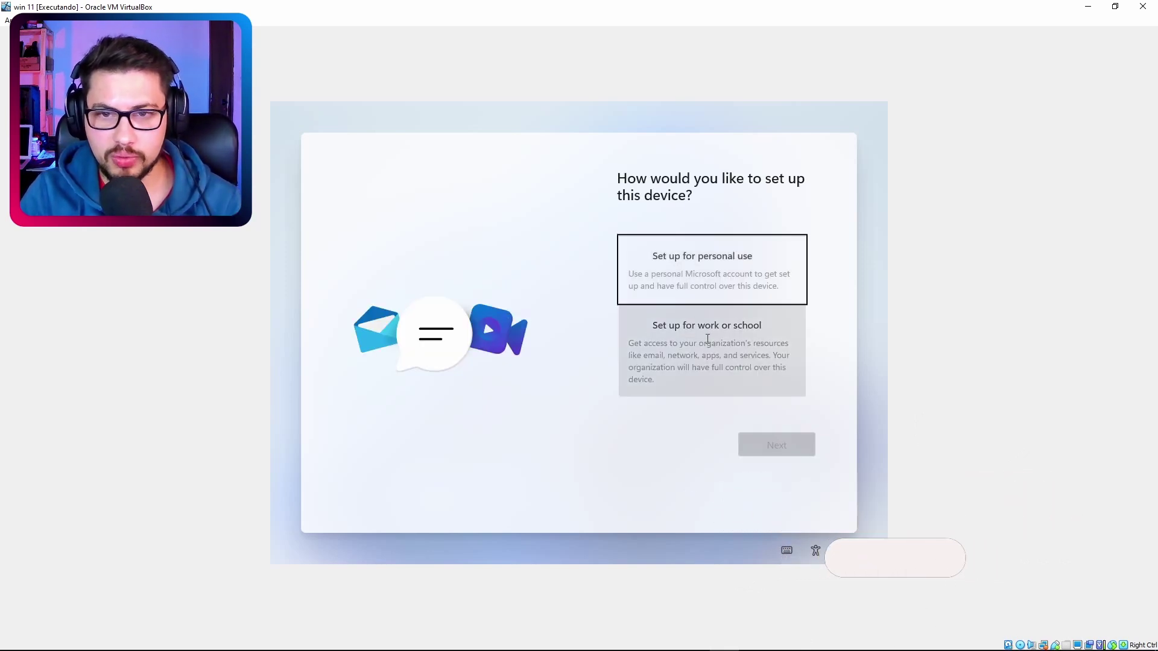
Set up the device for personal use with an offline account instead of a Microsoft sign-in
left_click(708, 277)
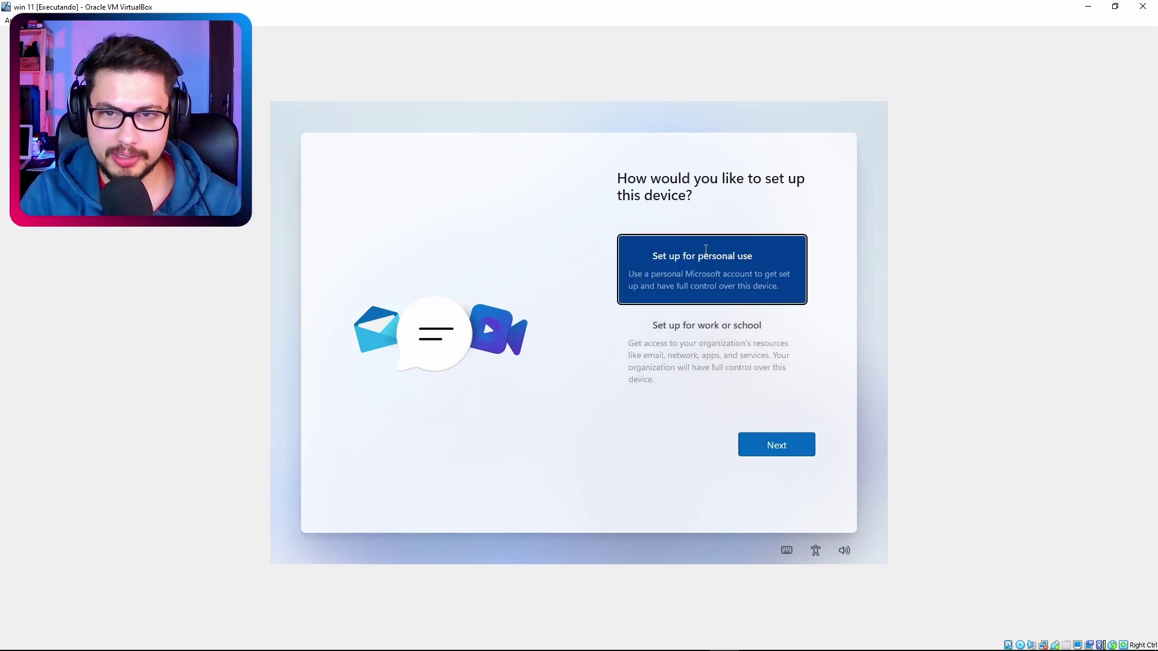
left_click(775, 445)
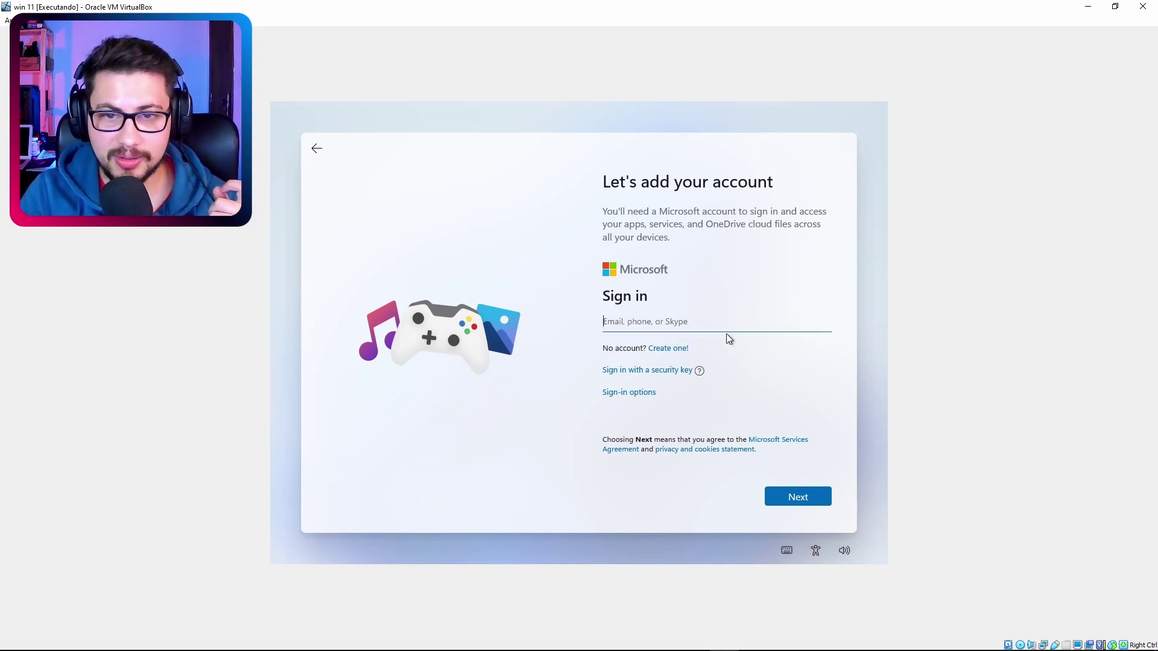
left_click(638, 394)
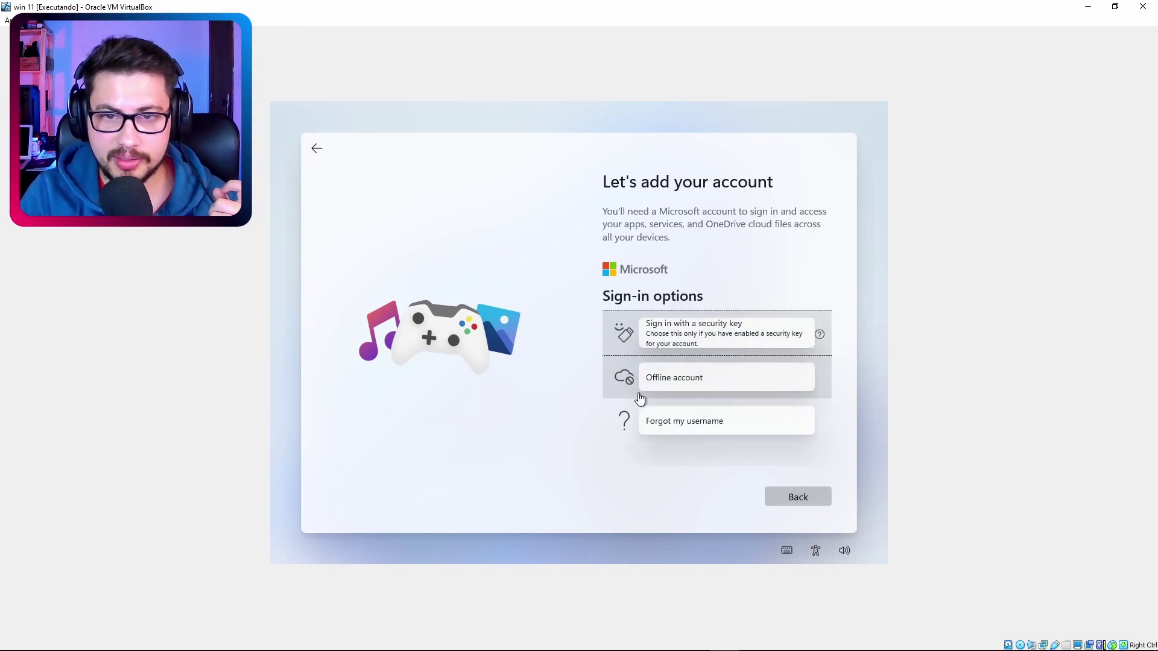
left_click(691, 384)
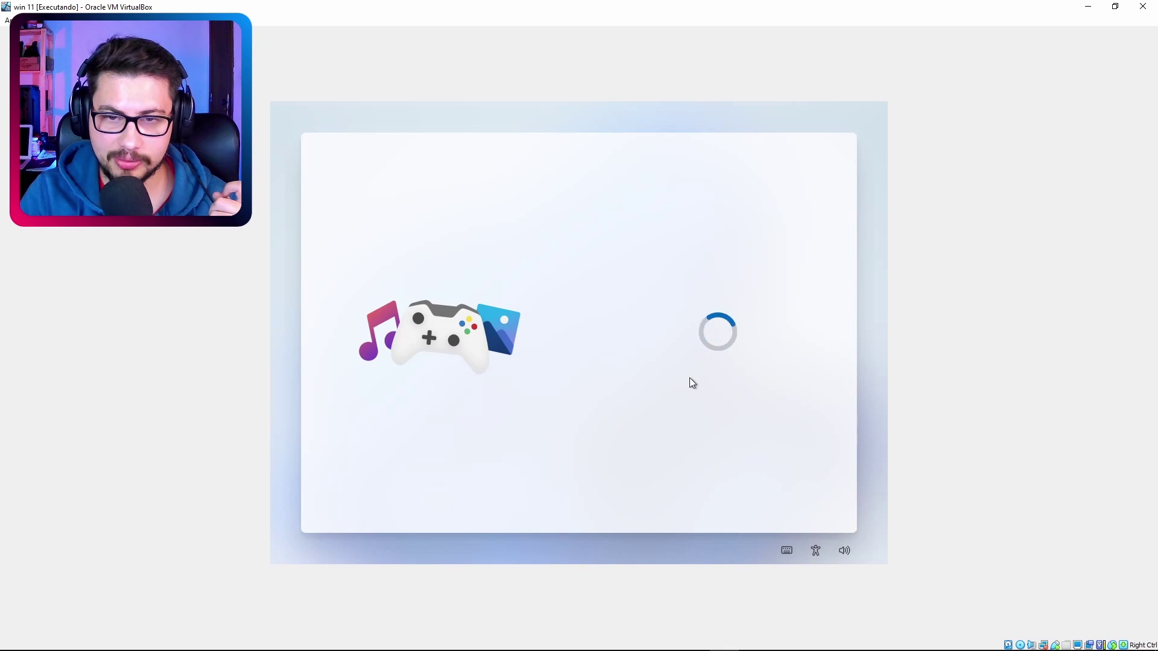
Enter the user name for the offline account and accept No for Find my device
type("tecna")
type("l")
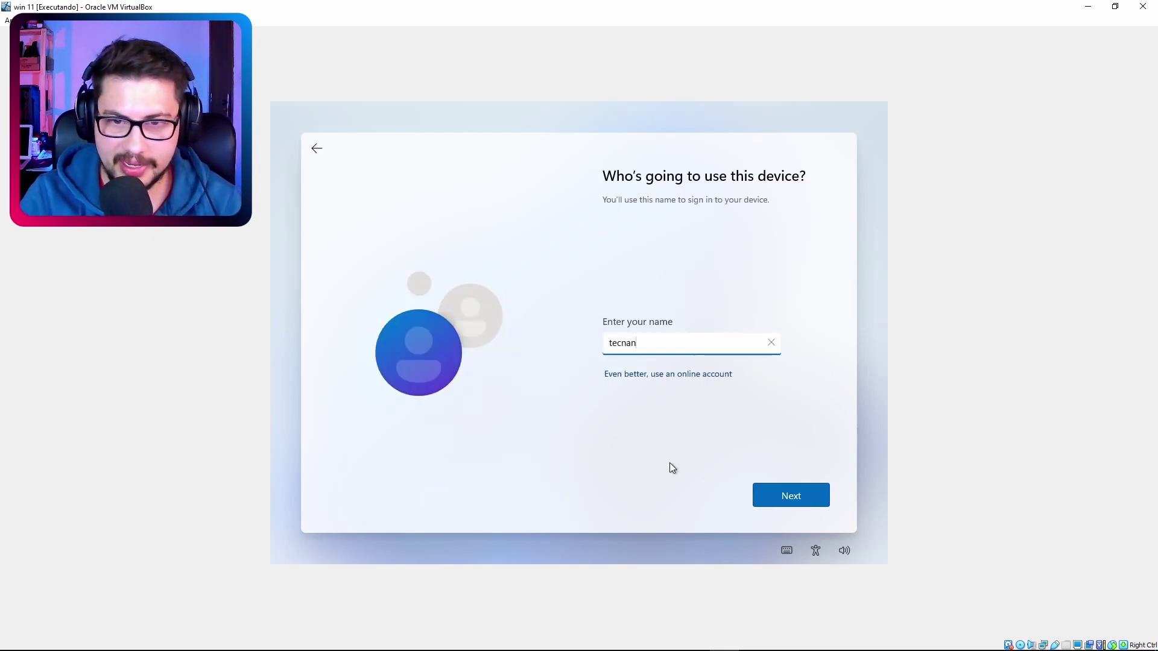
left_click(770, 485)
left_click(770, 485)
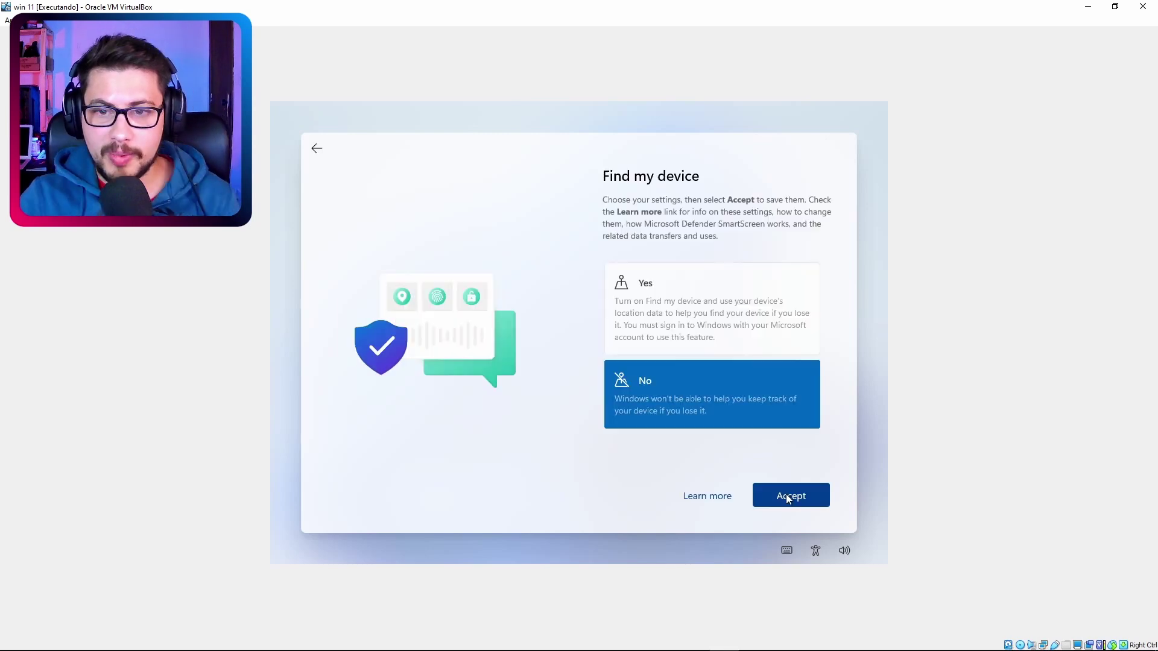
left_click(787, 494)
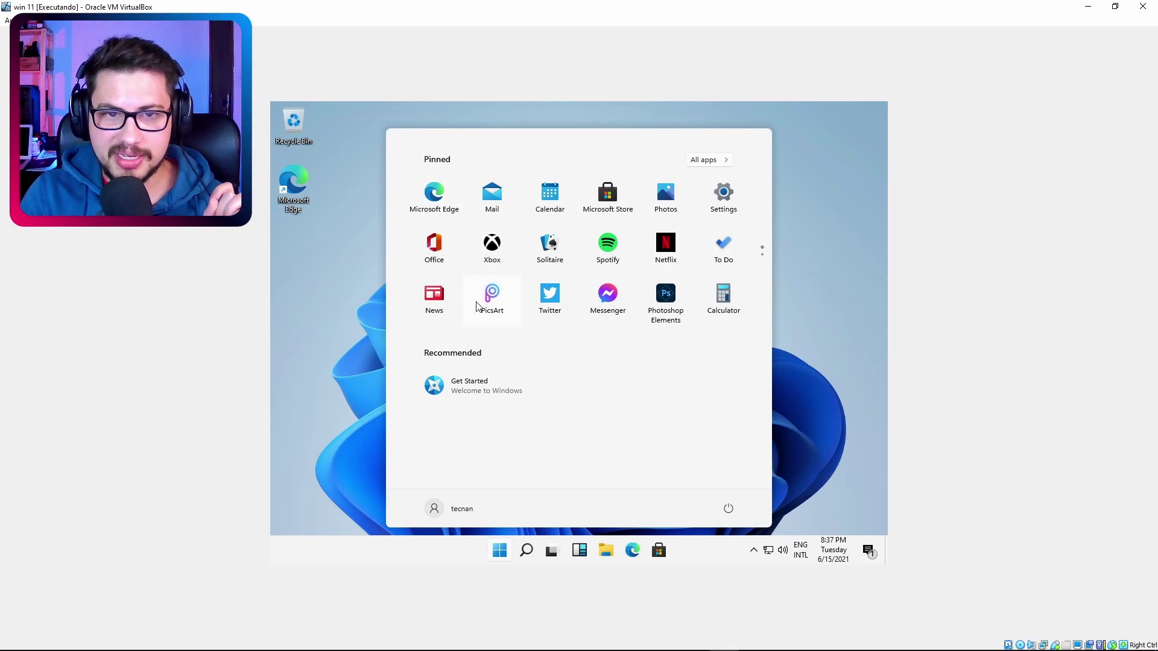
Close the Start menu and run VBoxWindowsAdditions-amd64 from the VirtualBox Guest Additions CD drive
left_click(500, 543)
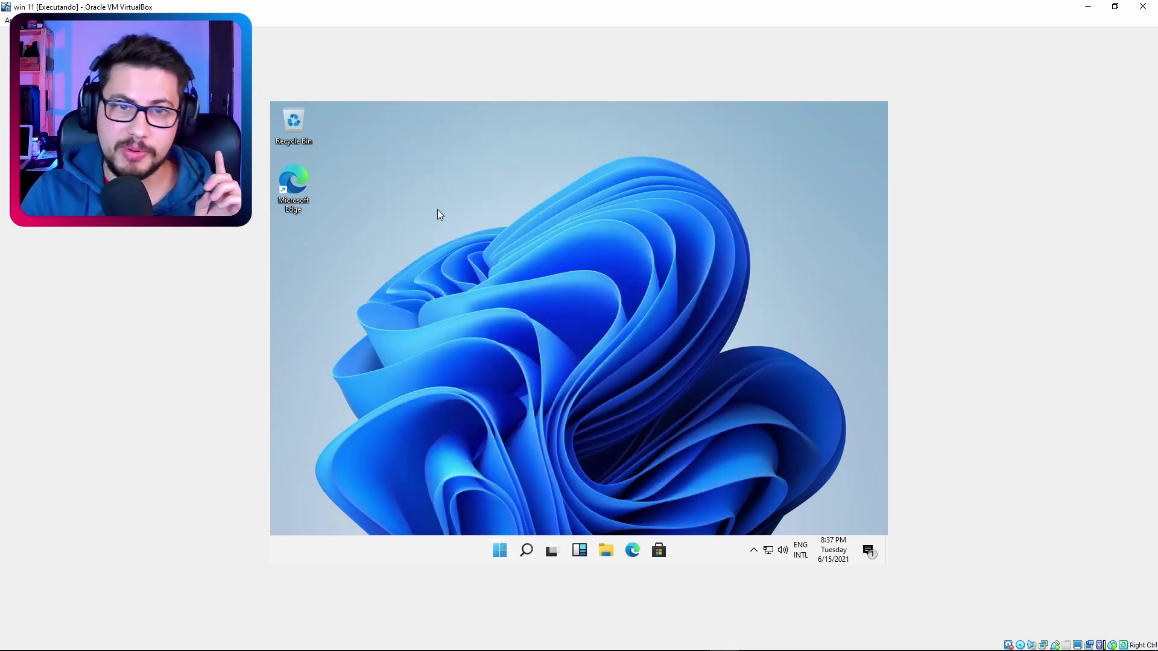
left_click_drag(450, 183, 684, 406)
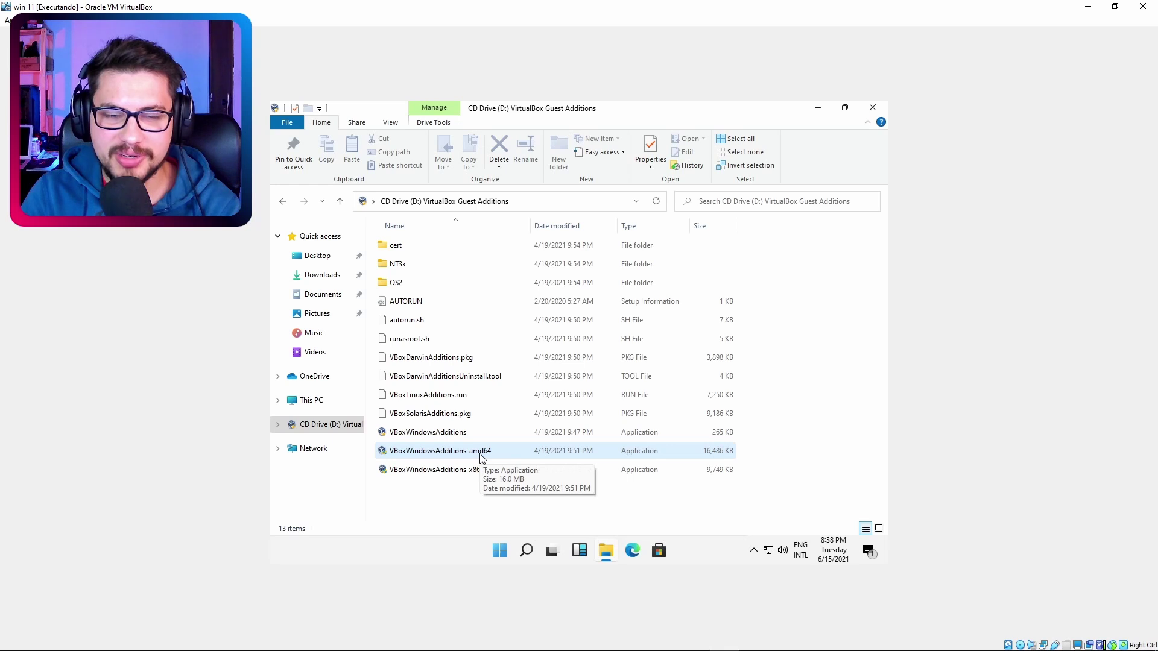
double_click(480, 453)
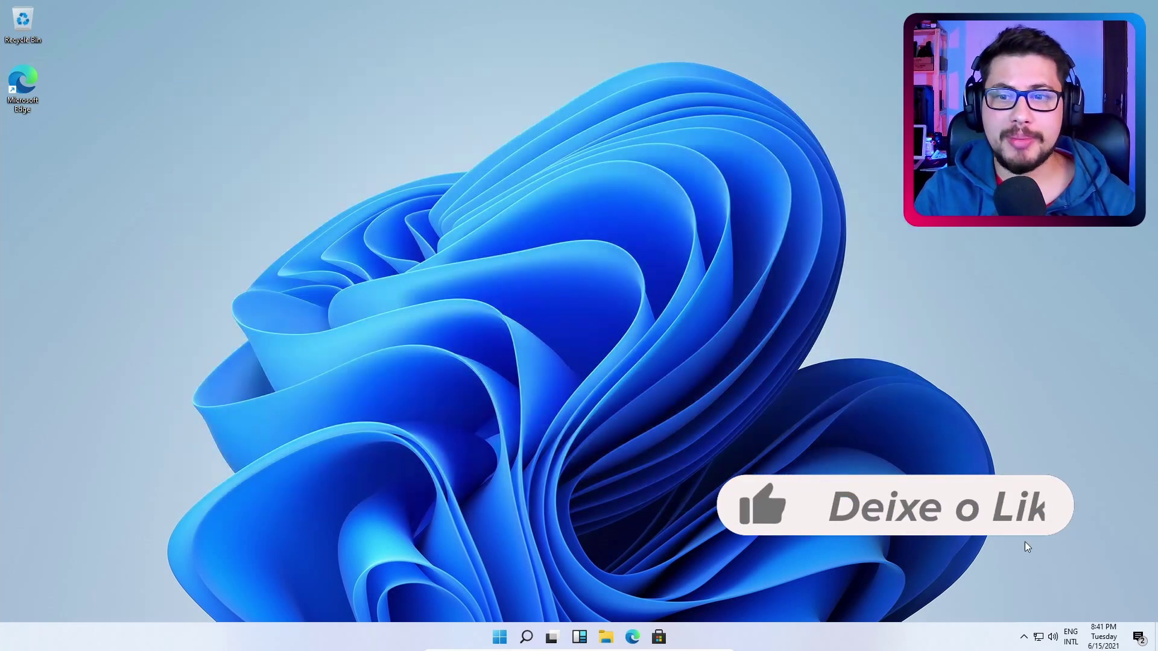
left_click_drag(1025, 542, 205, 137)
left_click_drag(155, 85, 983, 505)
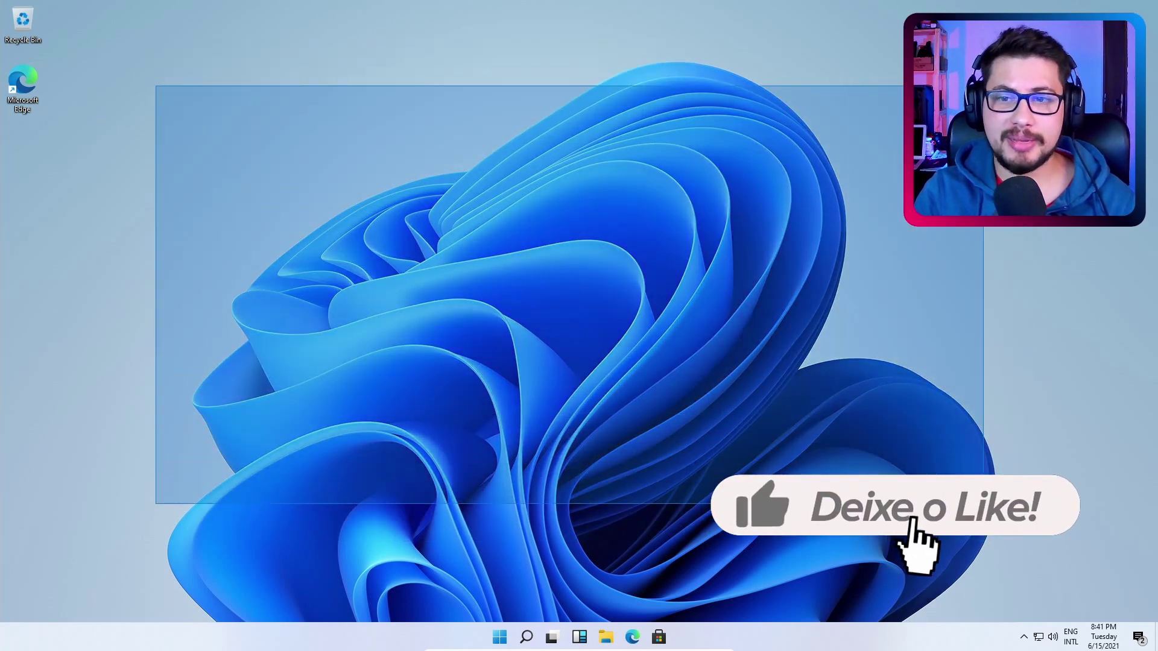
Open the taskbar settings and review the Background and Device usage pages under Personalization
key("super+i")
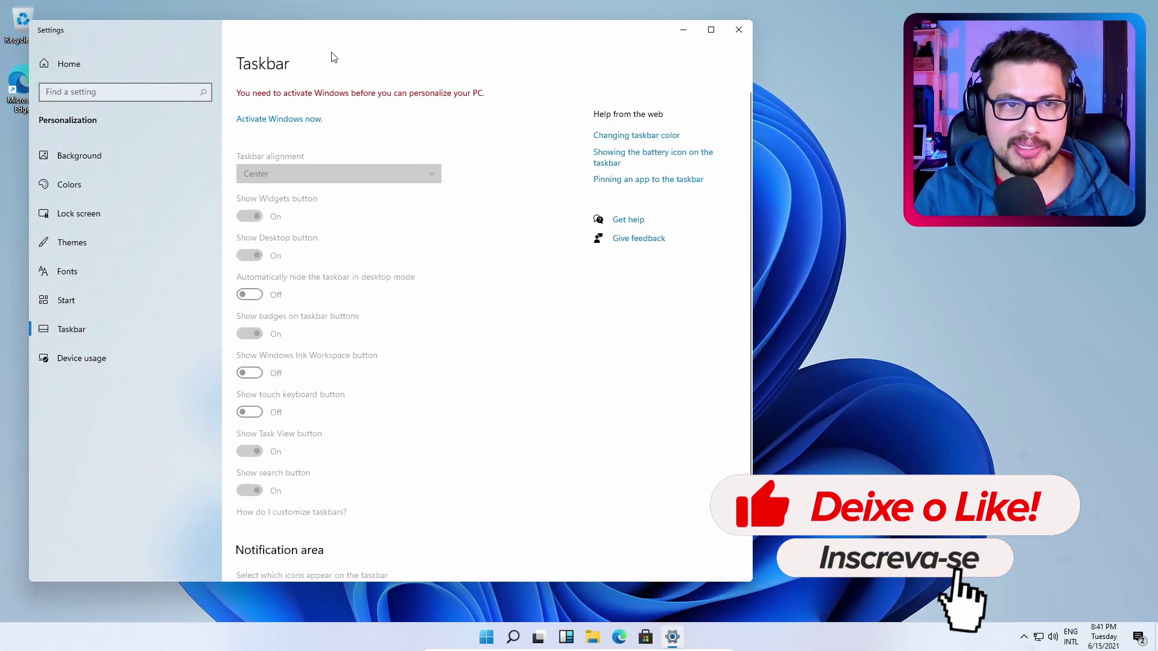
left_click_drag(362, 38, 545, 44)
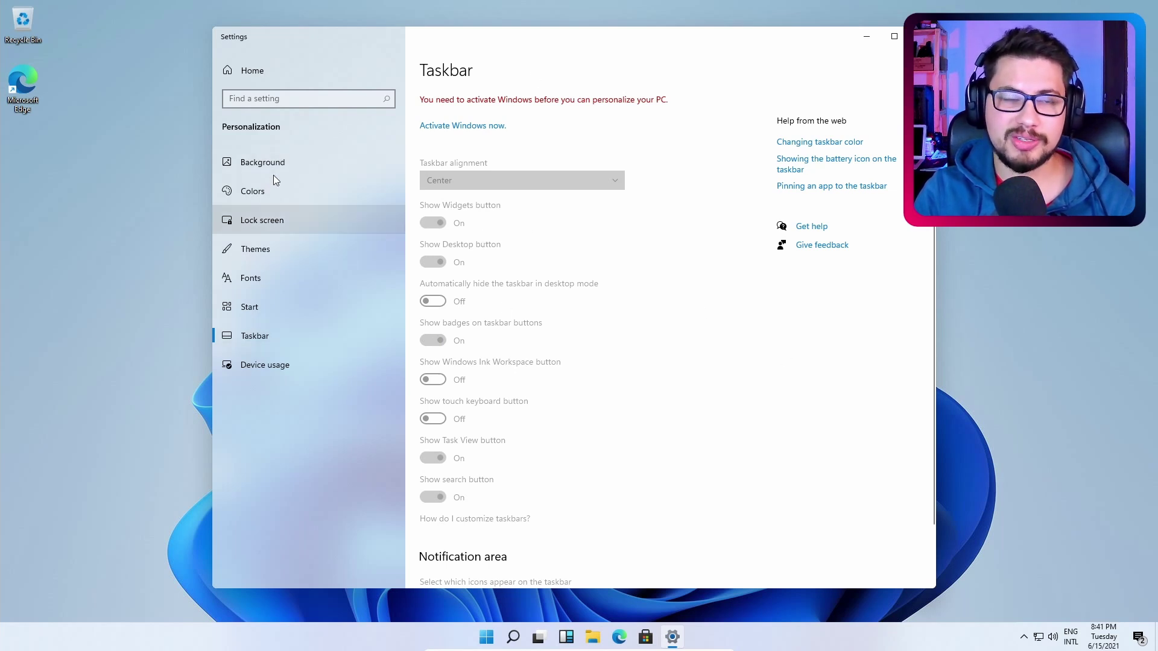
left_click(244, 168)
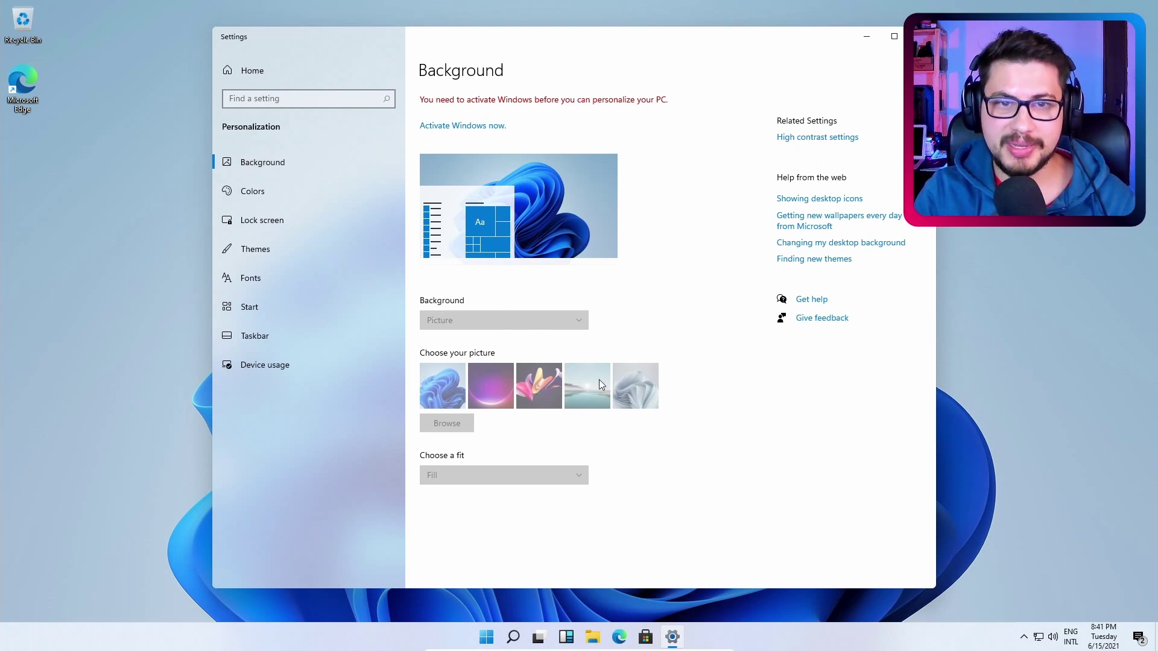
left_click(265, 365)
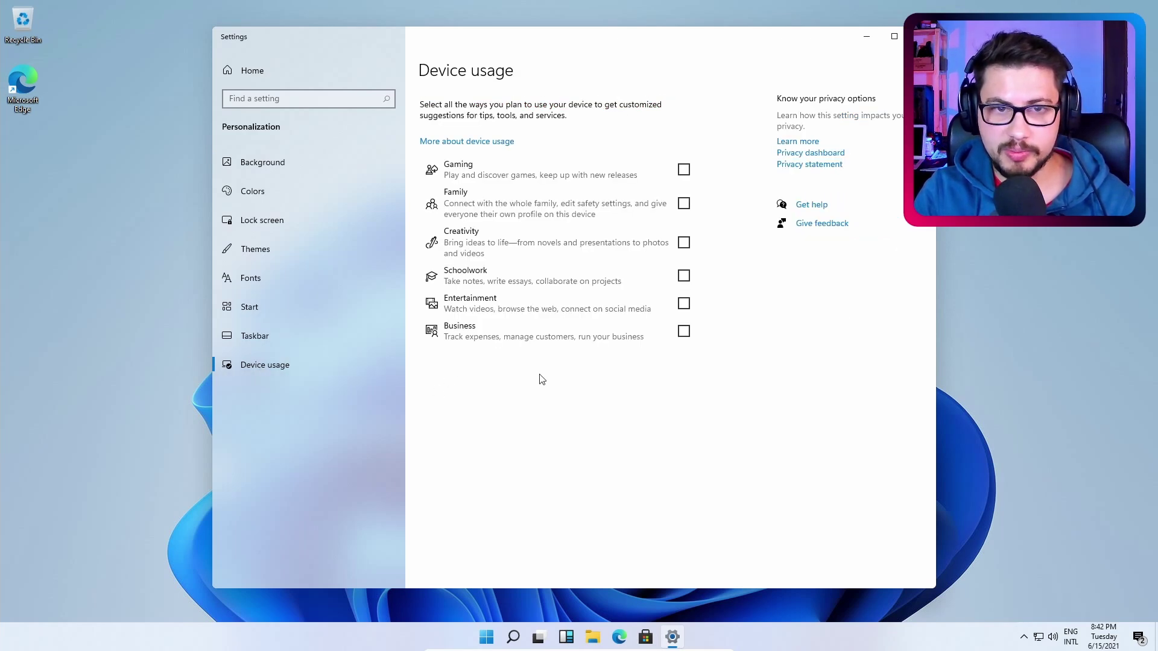
Try the Gaming option under Device usage, clear it again, and close the Settings window
left_click(684, 171)
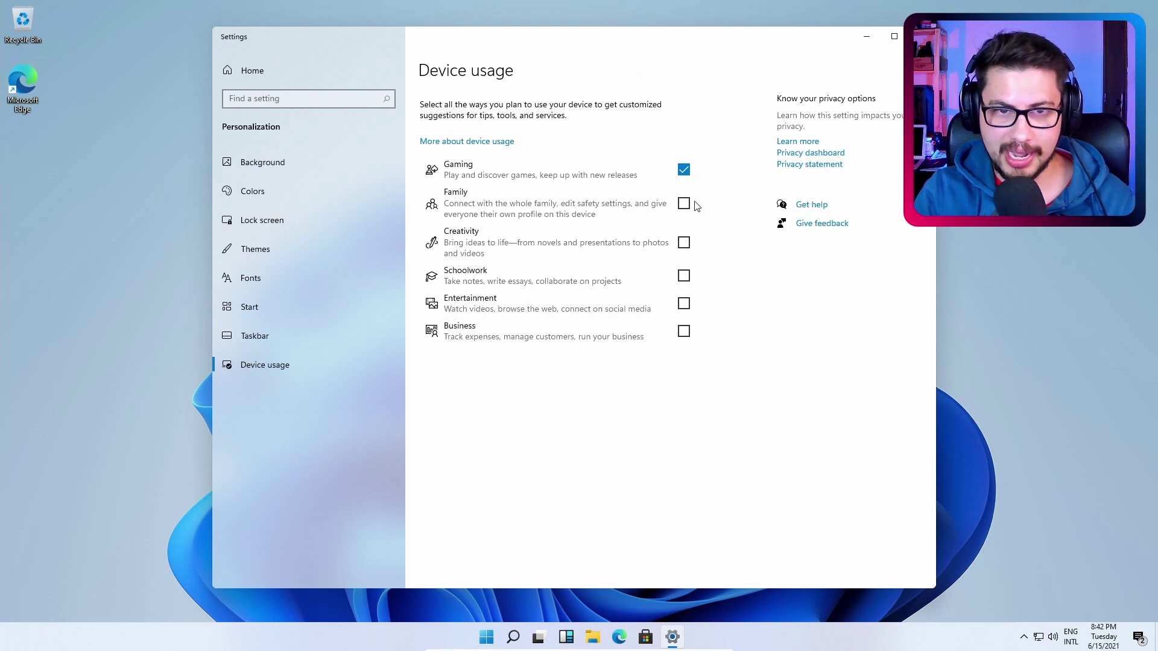
left_click(686, 167)
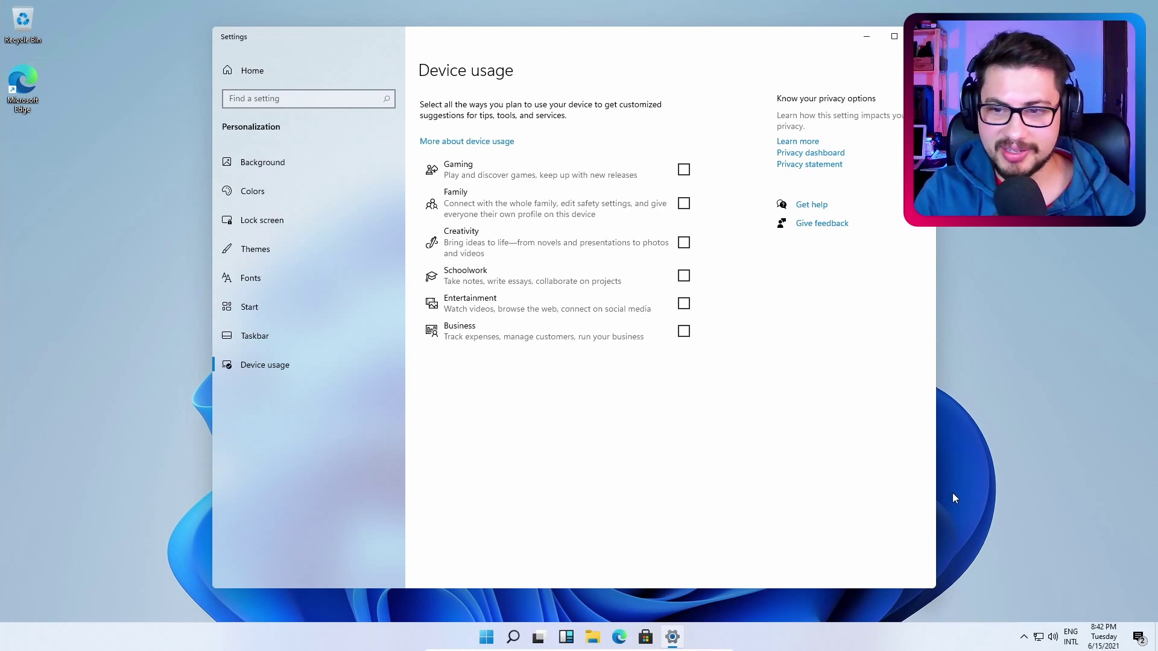
left_click(922, 36)
Check which context options the taskbar offers at several empty spots
right_click(805, 634)
right_click(777, 633)
right_click(736, 636)
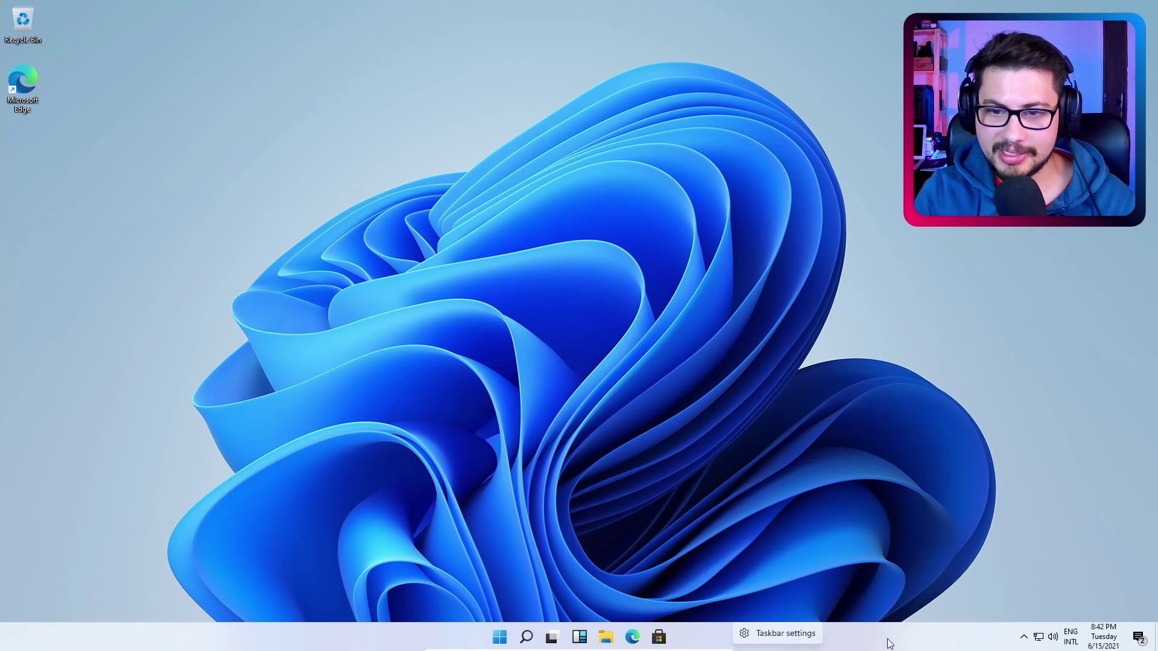
right_click(890, 636)
right_click(829, 636)
right_click(863, 638)
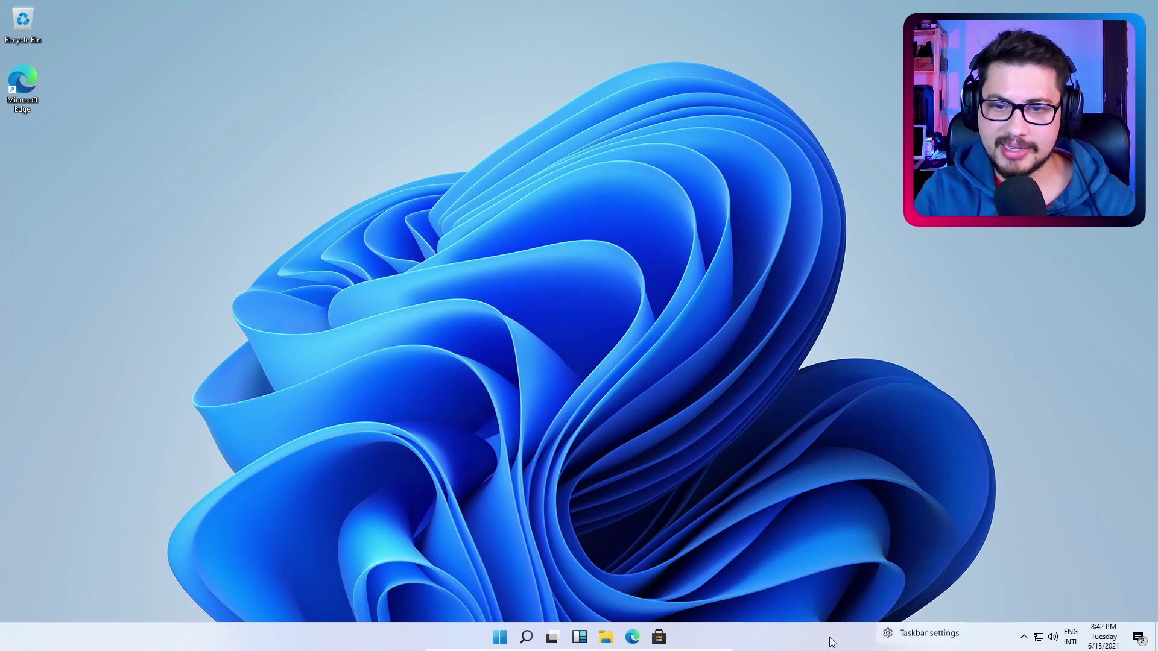
right_click(781, 639)
left_click(763, 641)
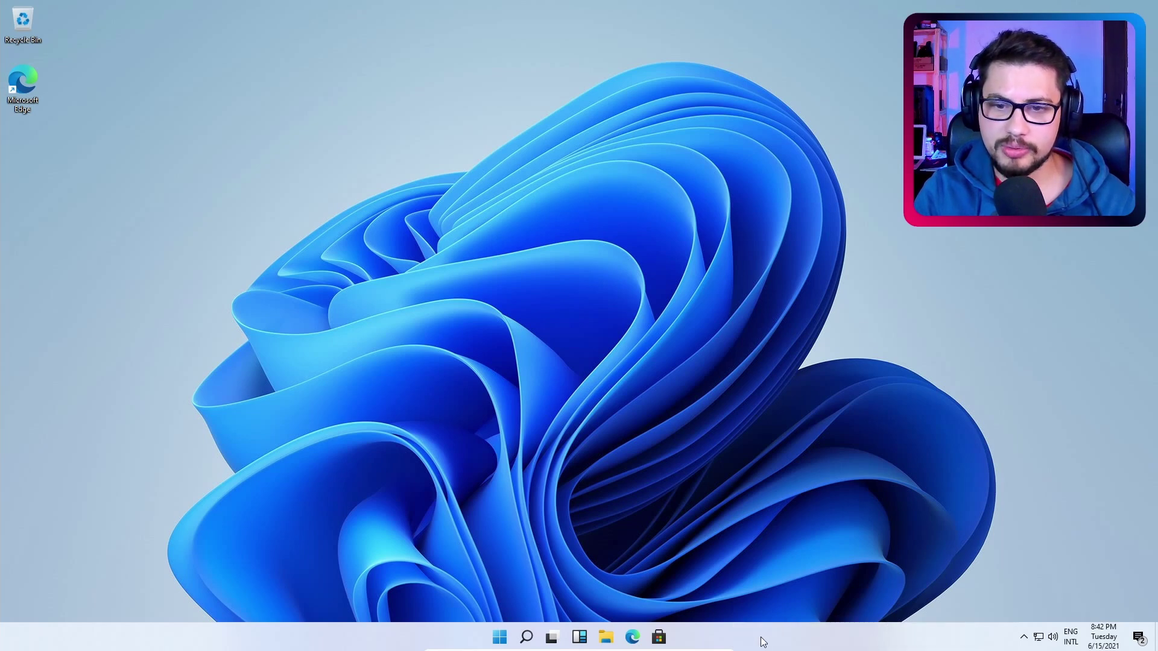
Open Task Manager in its detailed view and show the CPU performance graph
right_click(728, 308)
key("ctrl+shift+Escape")
left_click_drag(128, 96, 449, 134)
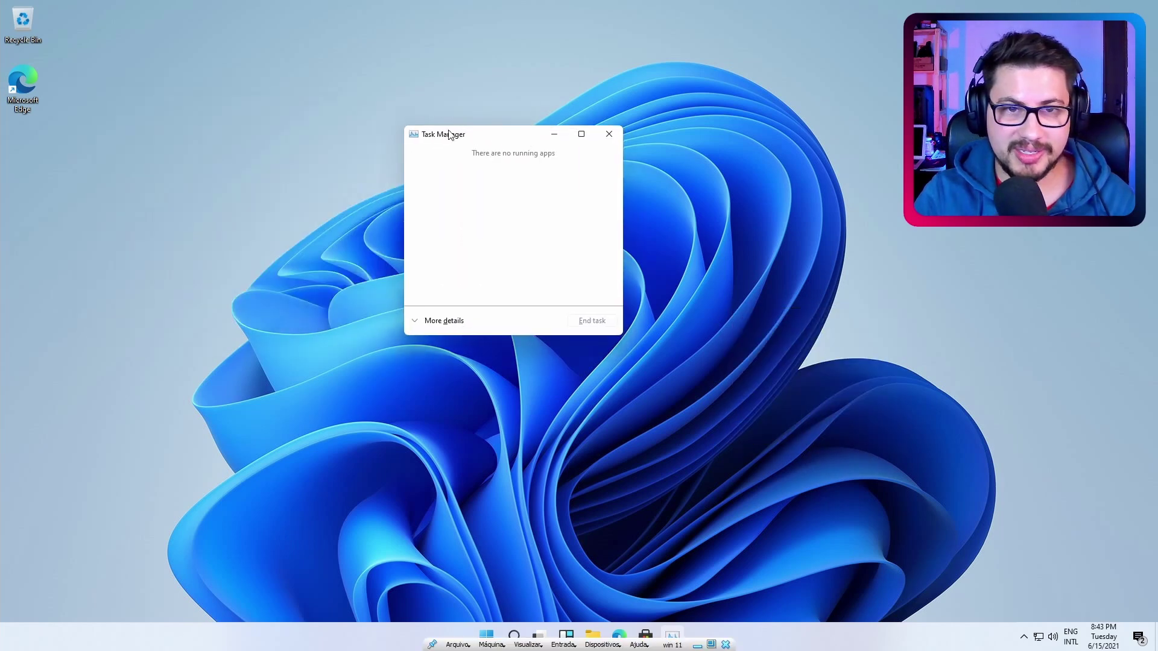
left_click(417, 322)
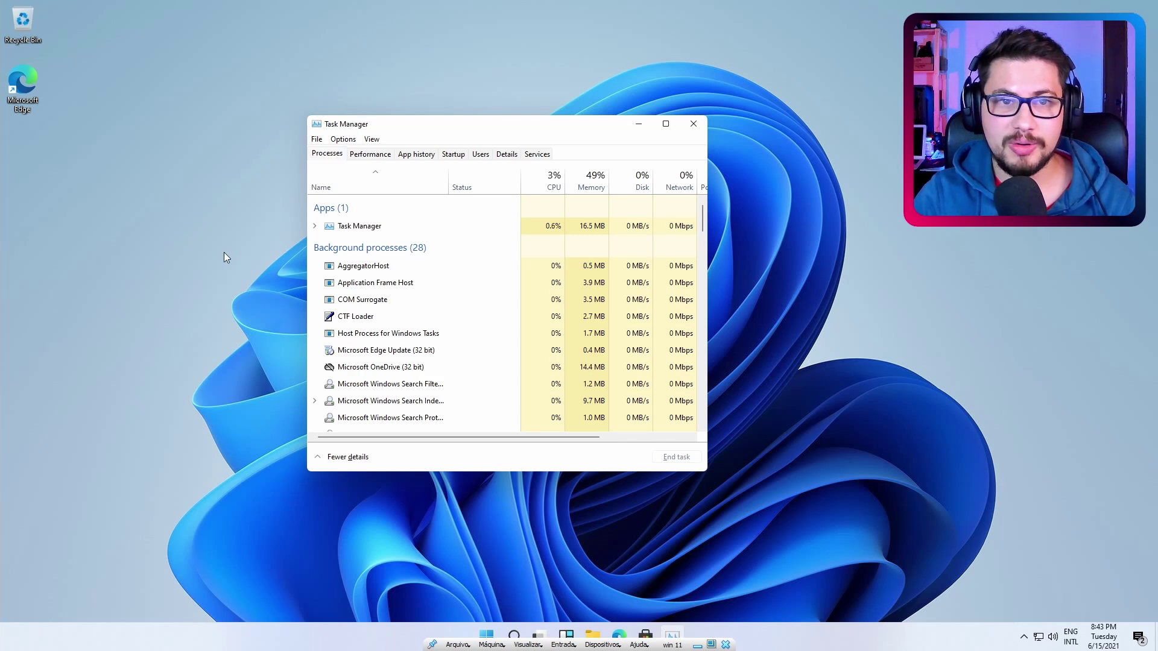
left_click(356, 155)
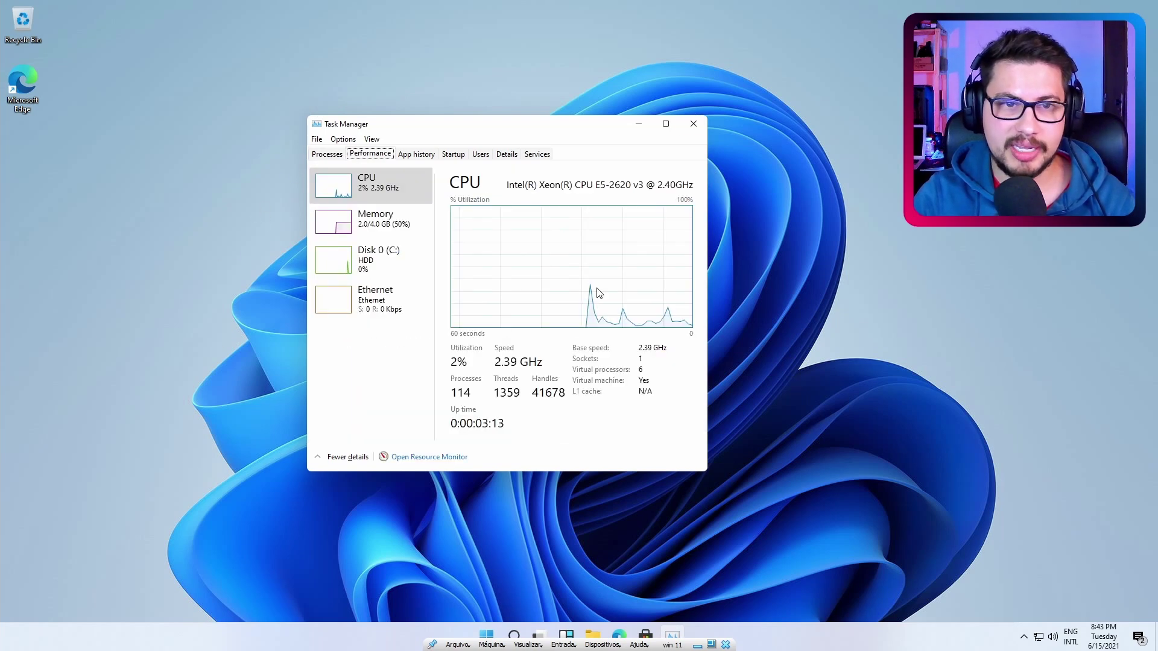
Close Task Manager, display the Widgets panel, and dismiss it
left_click(693, 123)
left_click(578, 641)
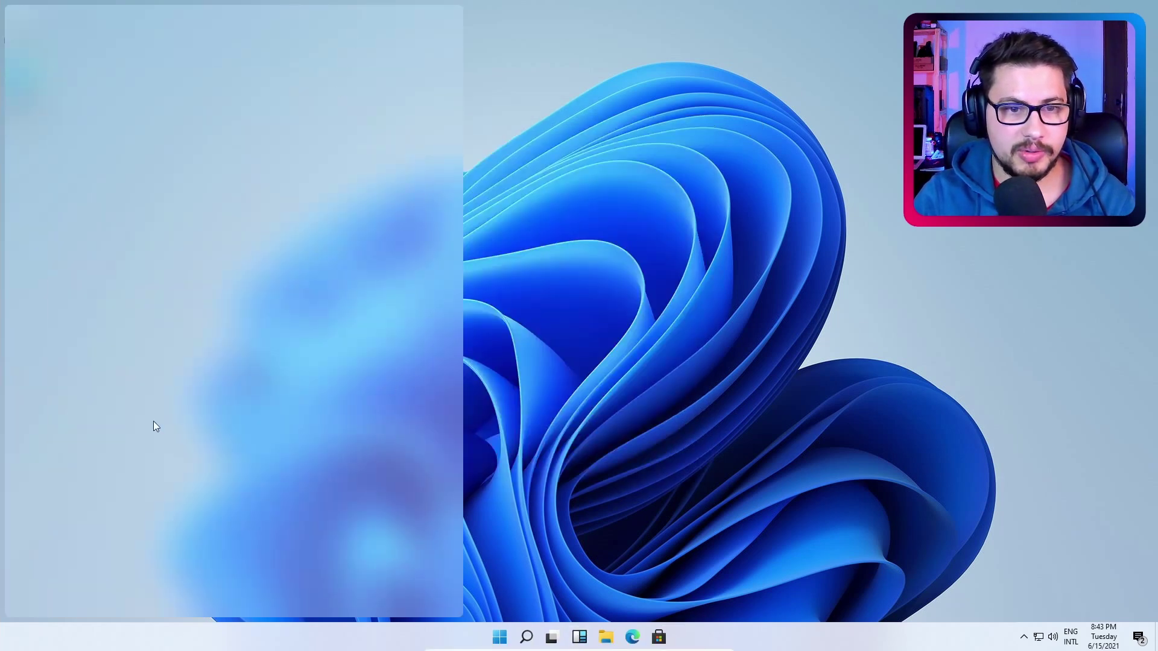
left_click(585, 480)
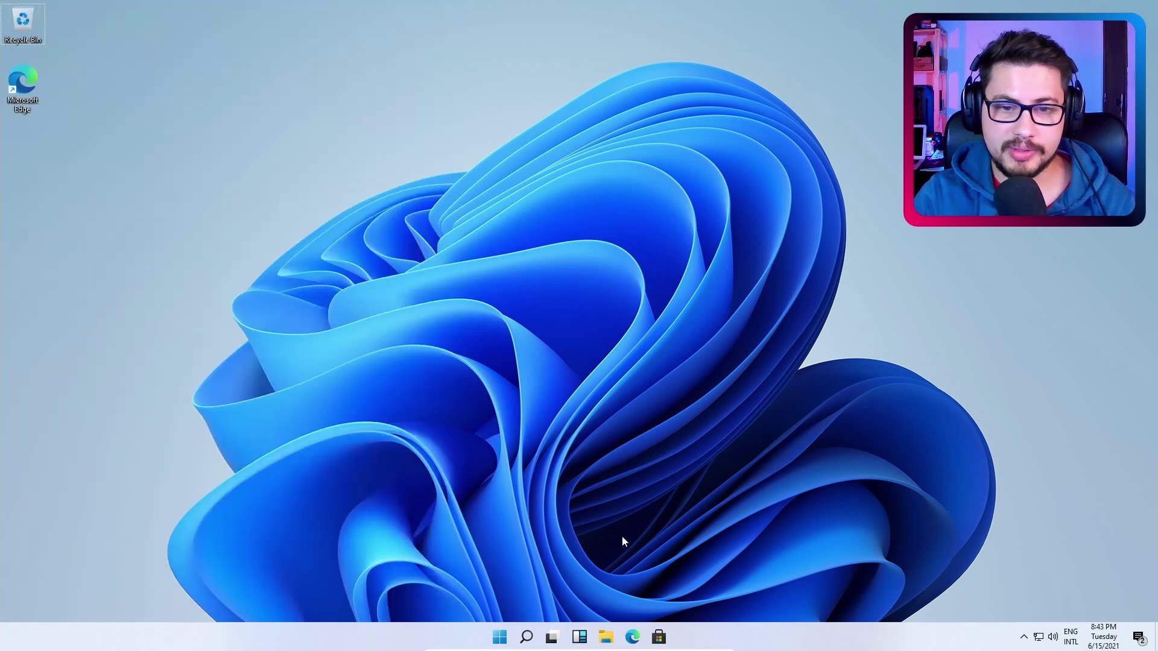
Add a second virtual desktop in Task View and return to the desktop
left_click(551, 637)
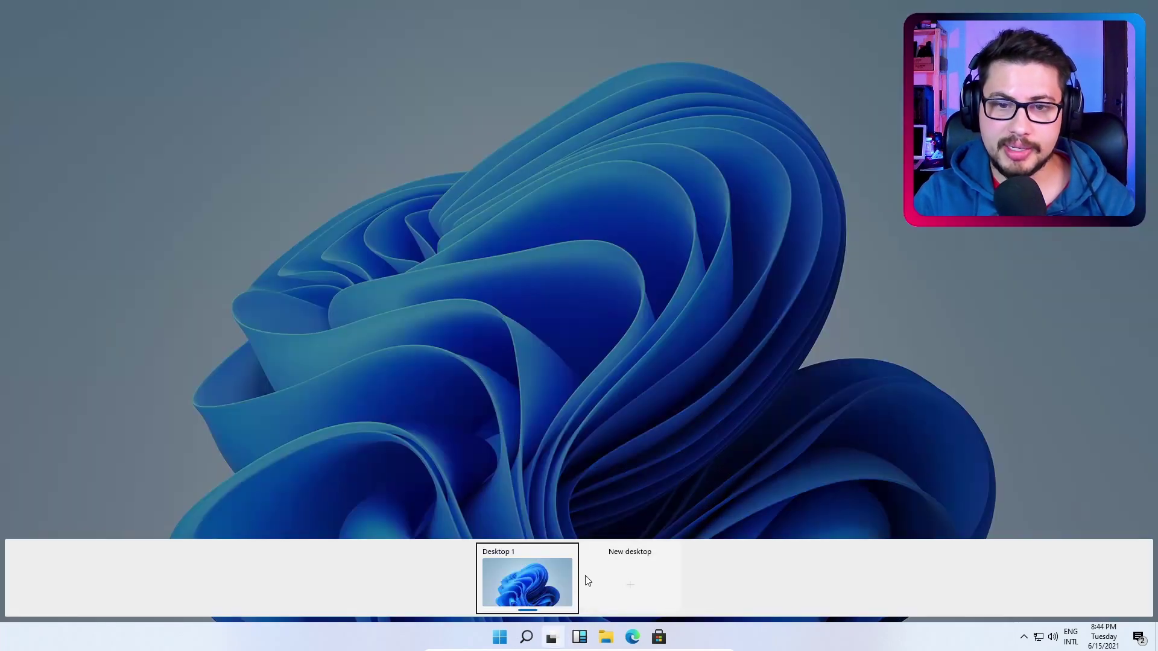
left_click(657, 584)
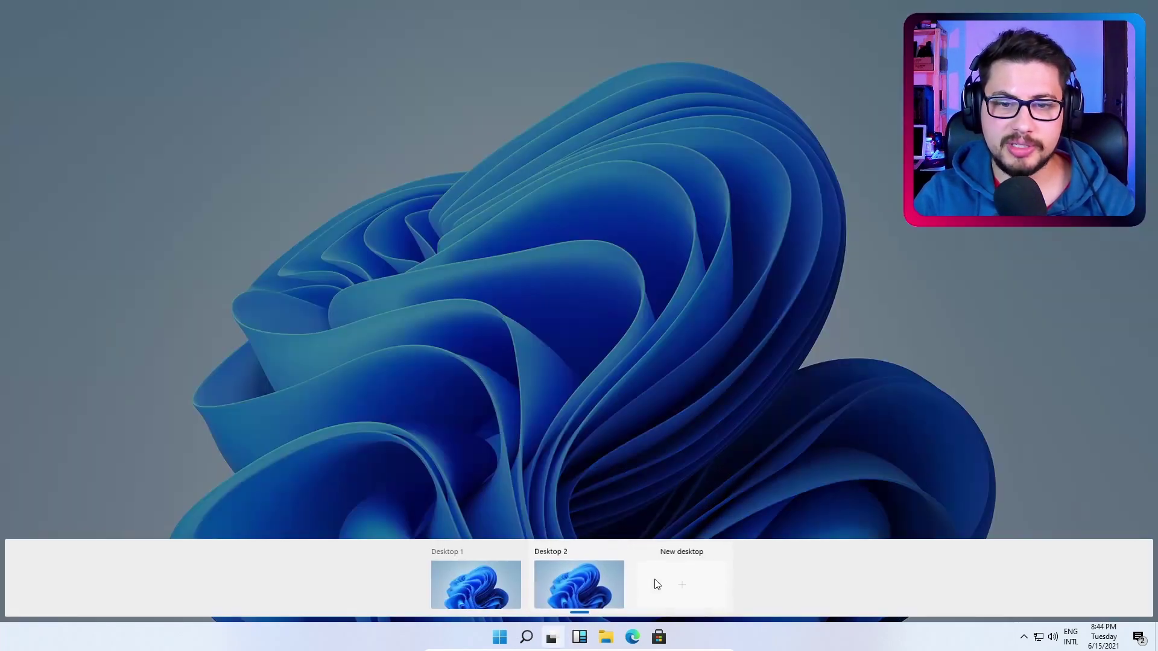
left_click(733, 393)
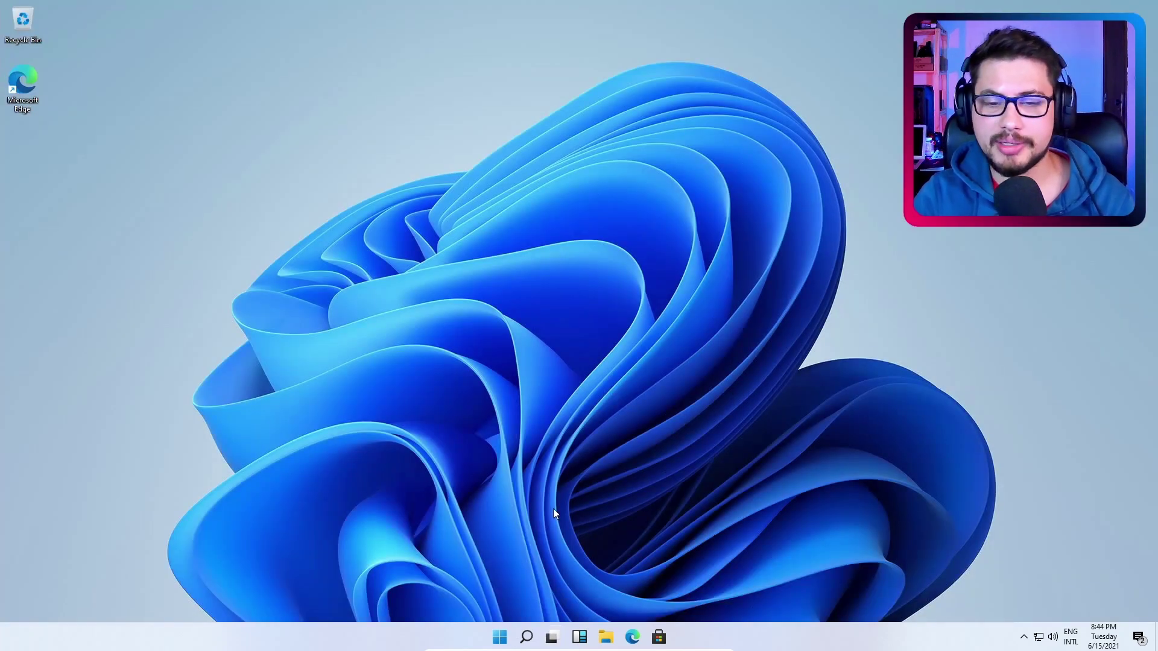
Open File Explorer, maximize and restore its window, and move it slightly higher on the desktop
key("super+e")
key("super+Up")
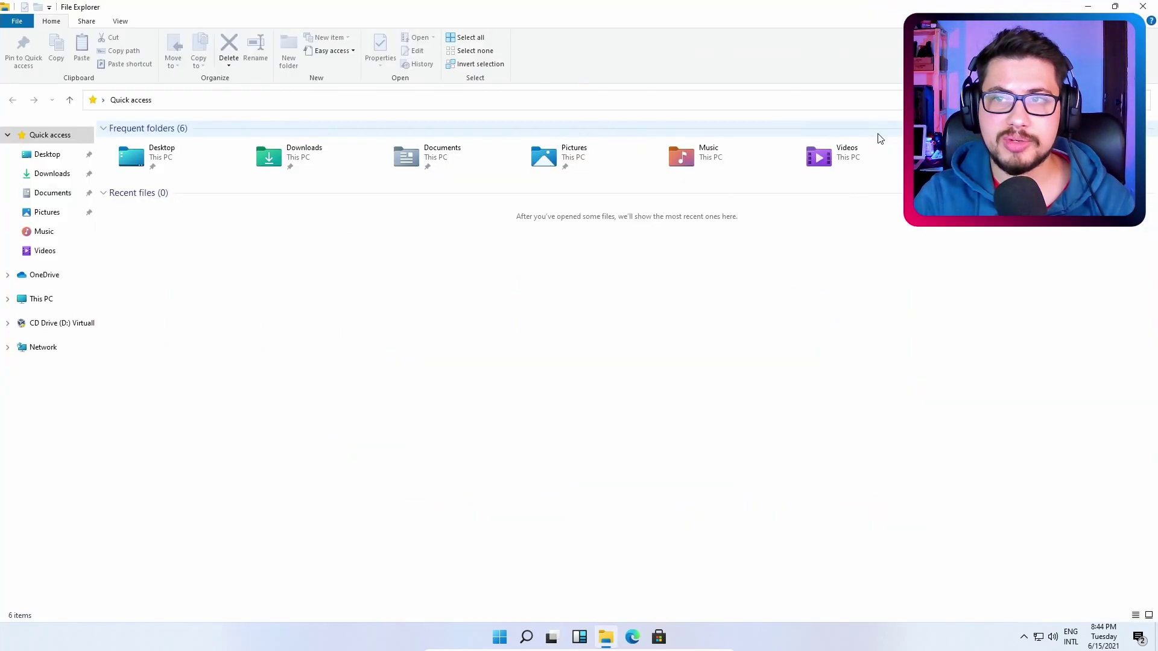
key("super+Down")
left_click_drag(623, 116, 622, 90)
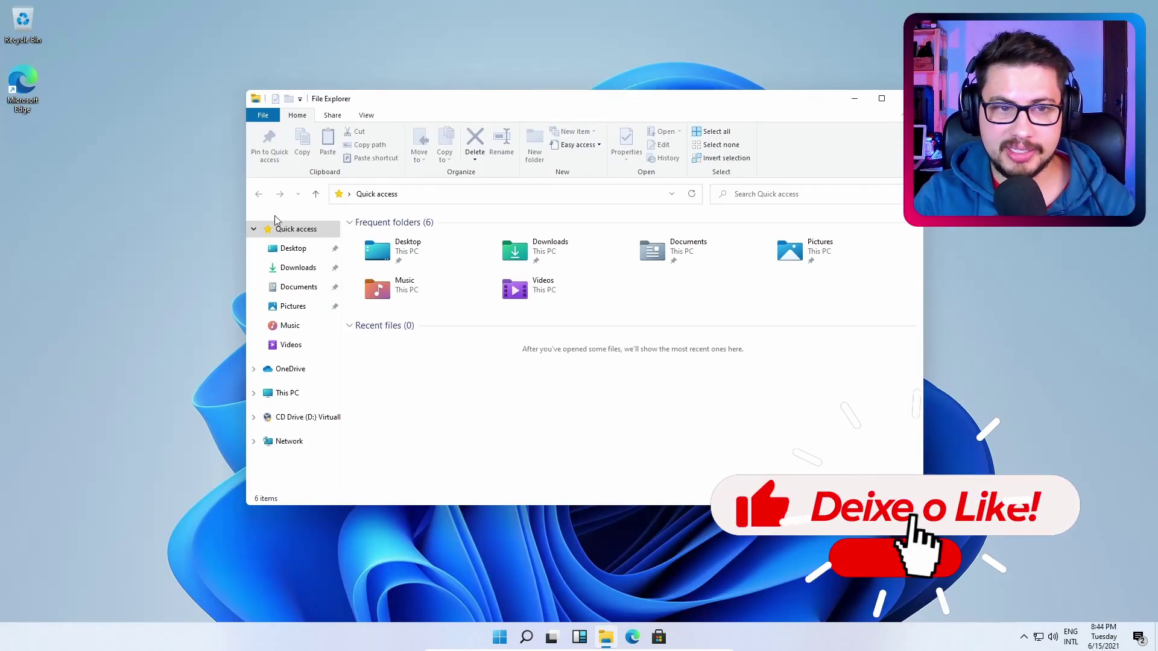
Look over the Quick access folder icons by moving the selection through them up to Pictures
key("Right")
key("Right")
key("Right")
key("Right")
left_click(537, 312)
key("Right")
key("Right")
key("Right")
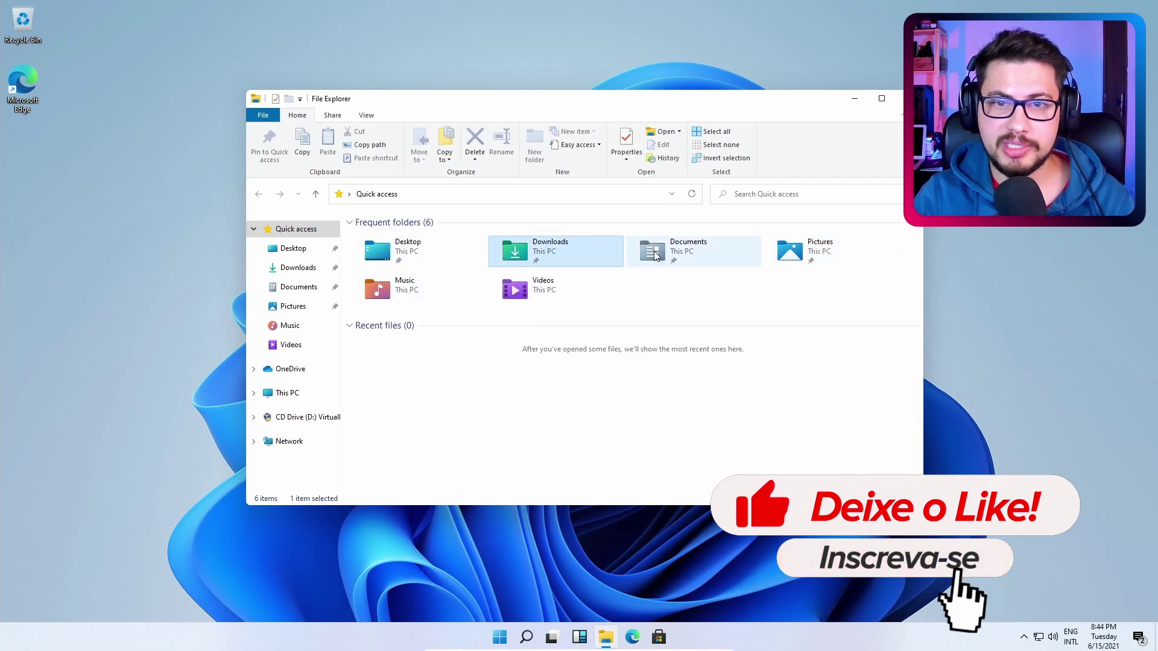
key("Right")
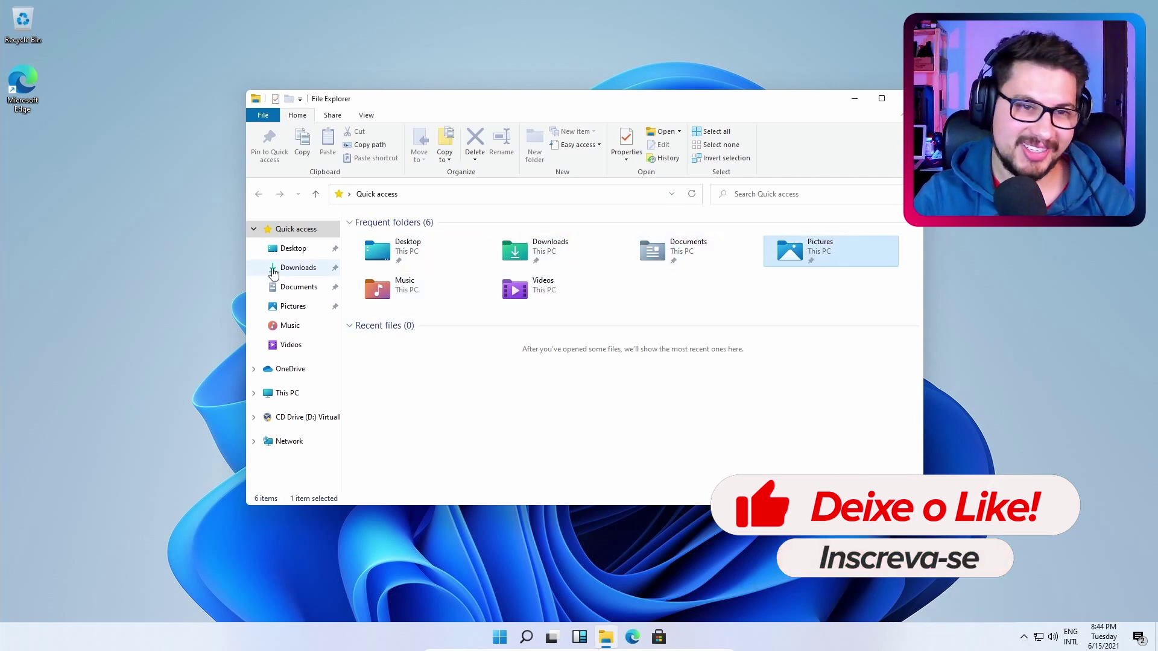
View the Desktop folder and the This PC folders and drives, and close File Explorer
left_click(285, 247)
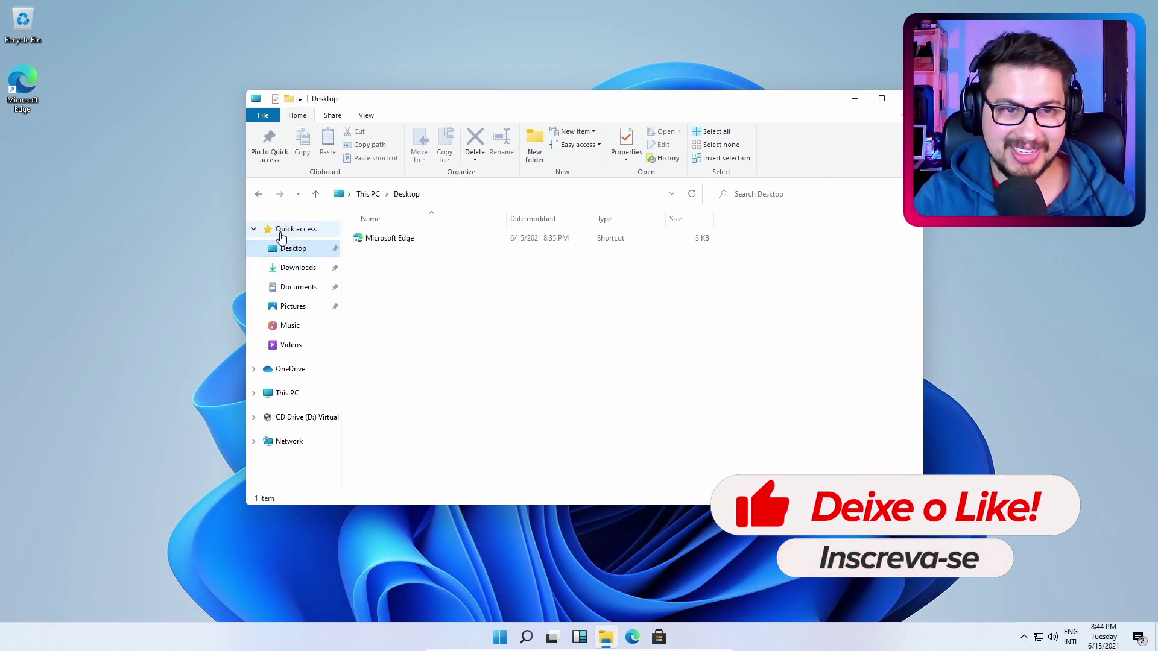
left_click(297, 273)
key("alt+Up")
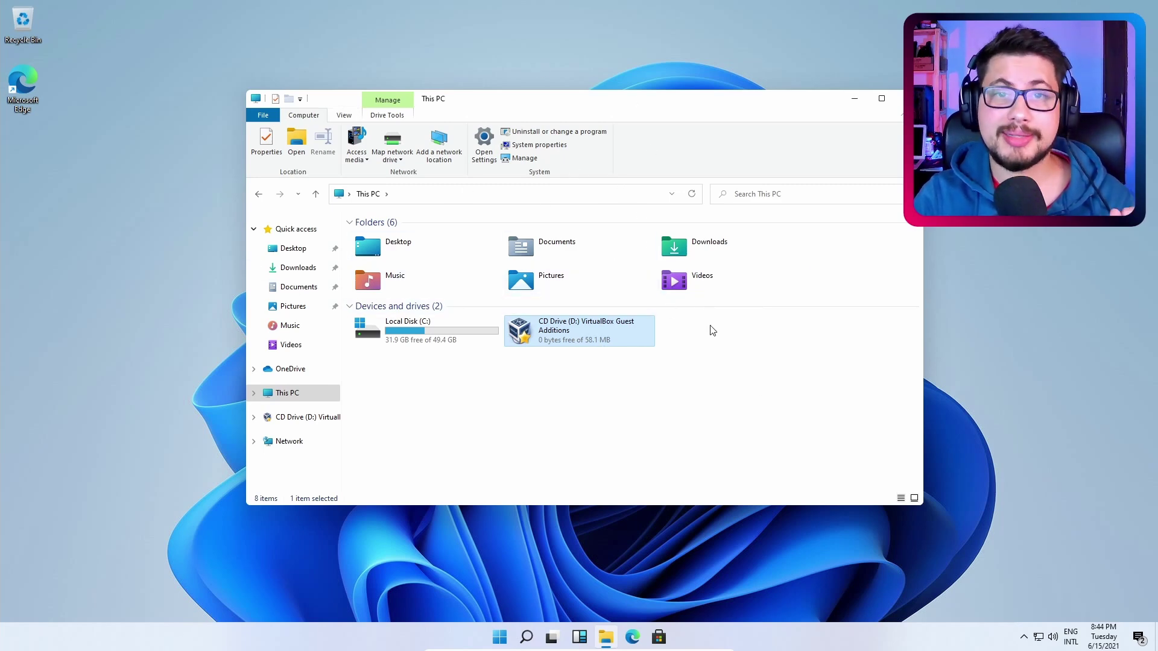
left_click(707, 364)
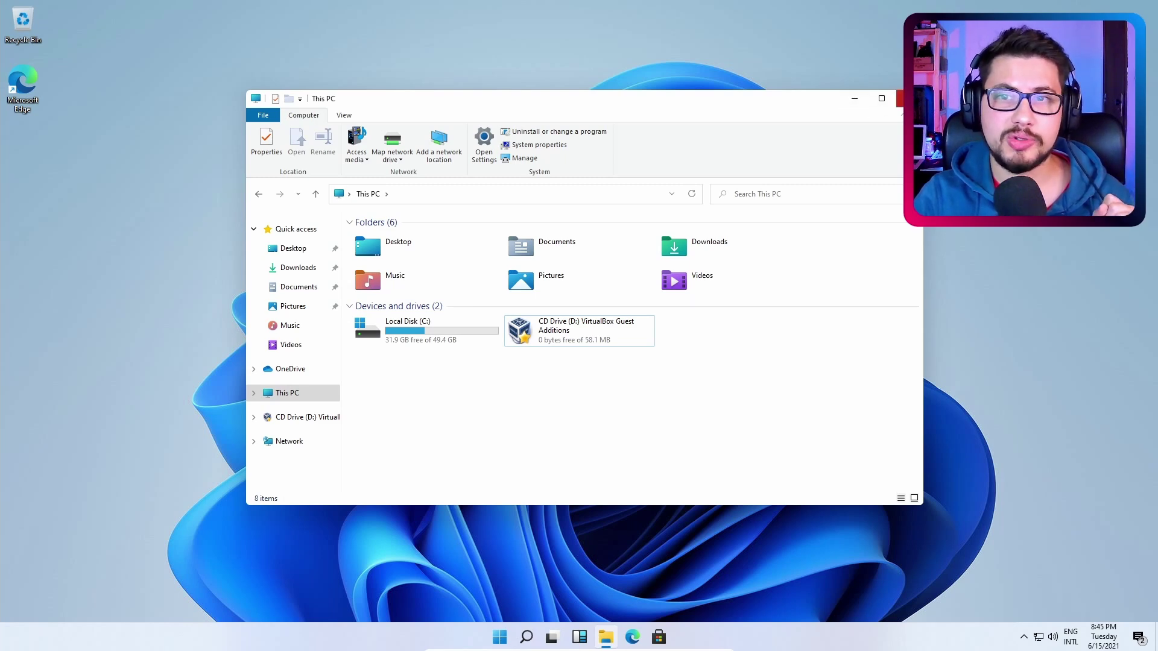
left_click(909, 99)
Launch Snip & Sketch from the search top apps, capture the whole desktop, and close it without saving
left_click(526, 637)
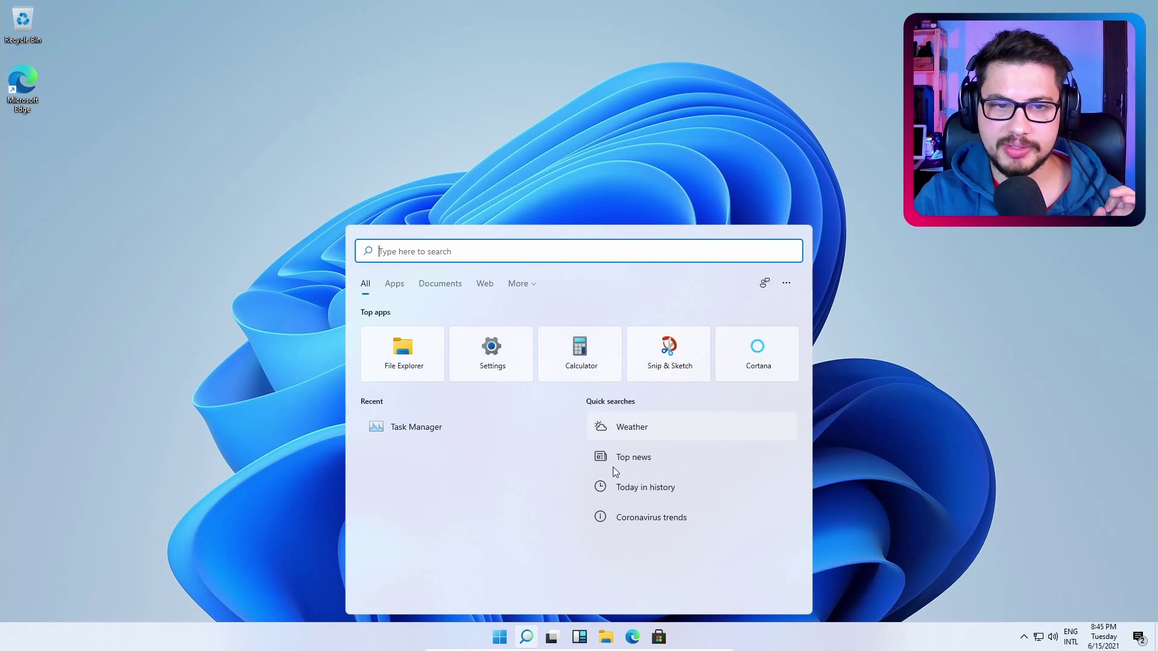
left_click(670, 339)
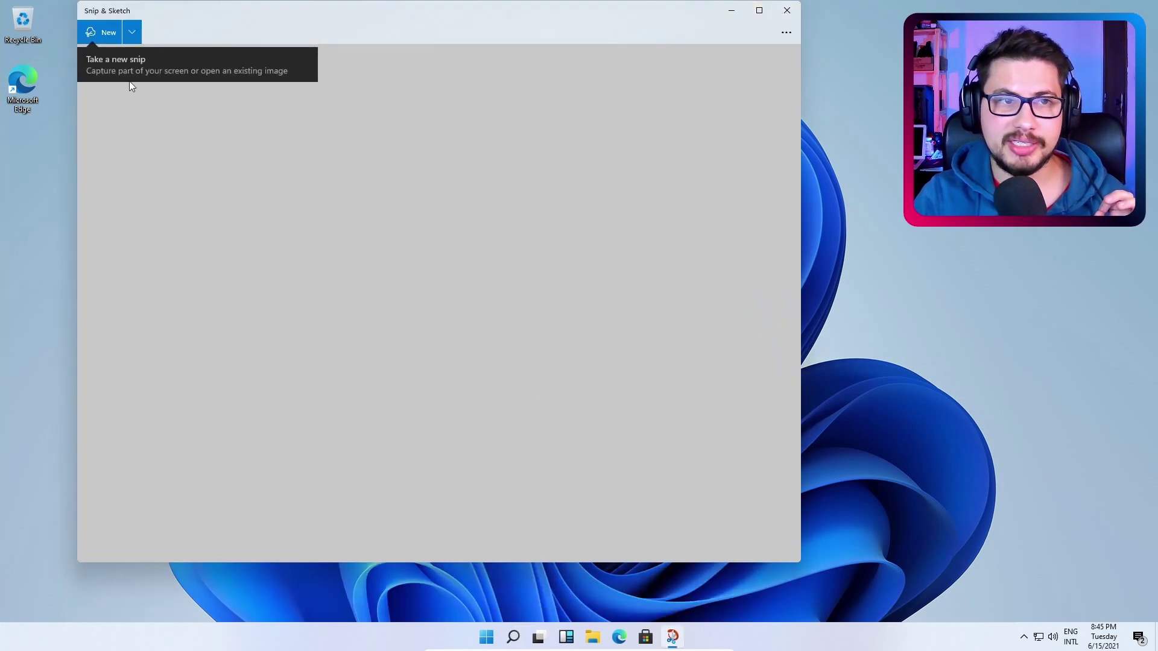
left_click(100, 33)
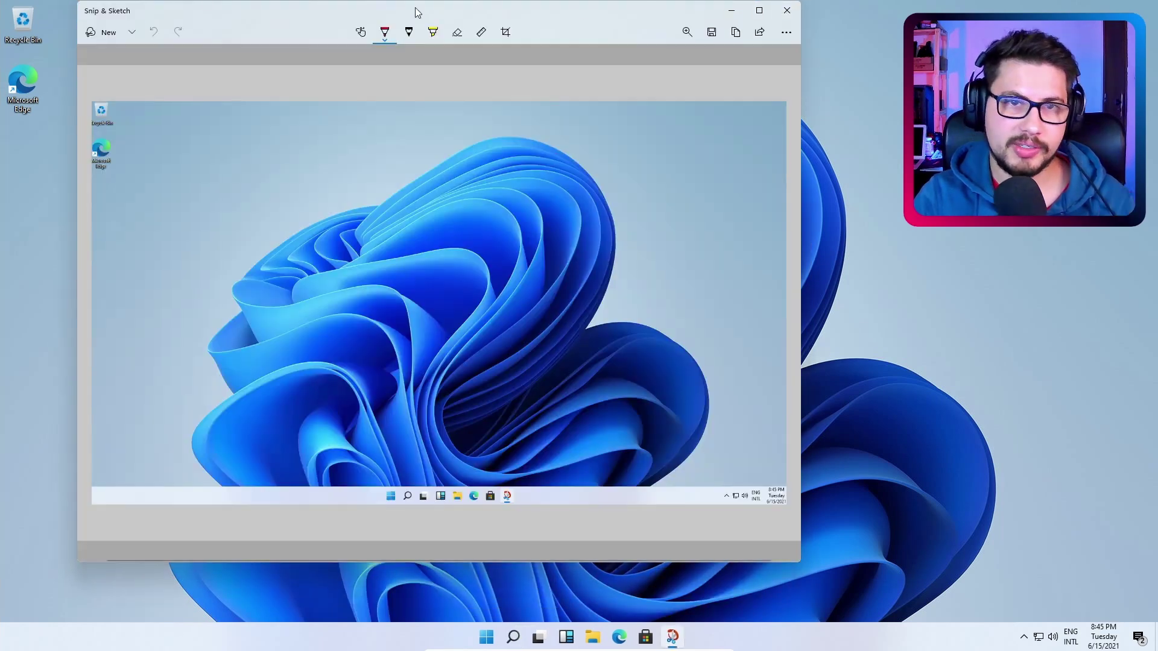
left_click(786, 10)
Open the Microsoft Store, look through its home page, and close it
left_click(658, 638)
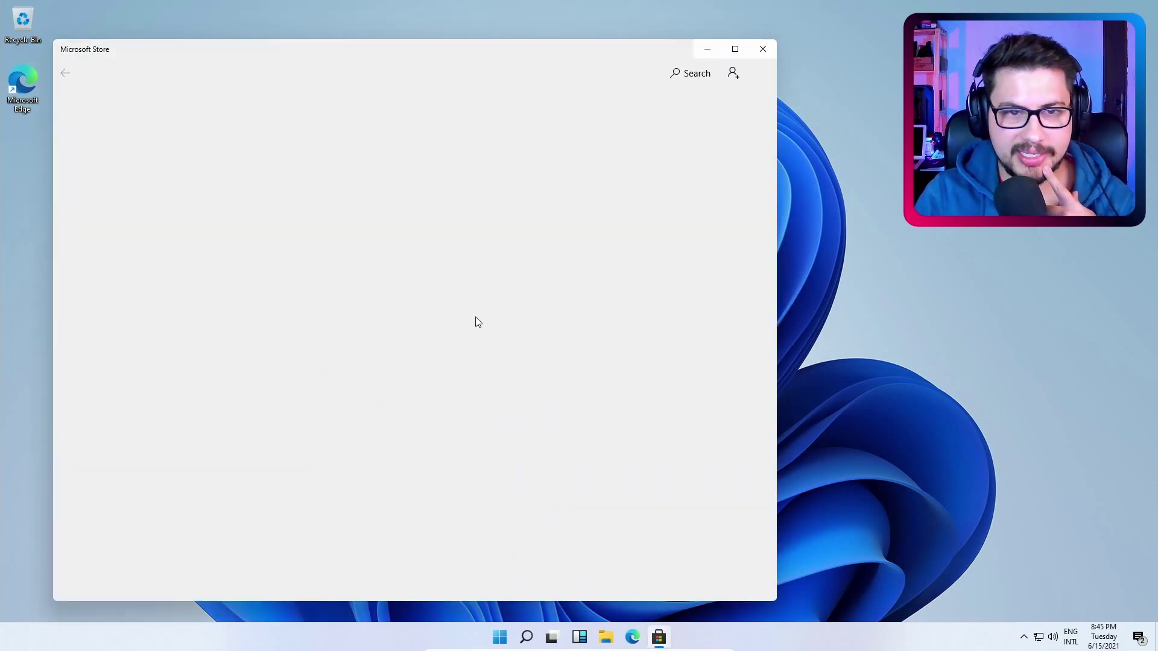
scroll(511, 267, "down", 3)
scroll(510, 268, "down", 10)
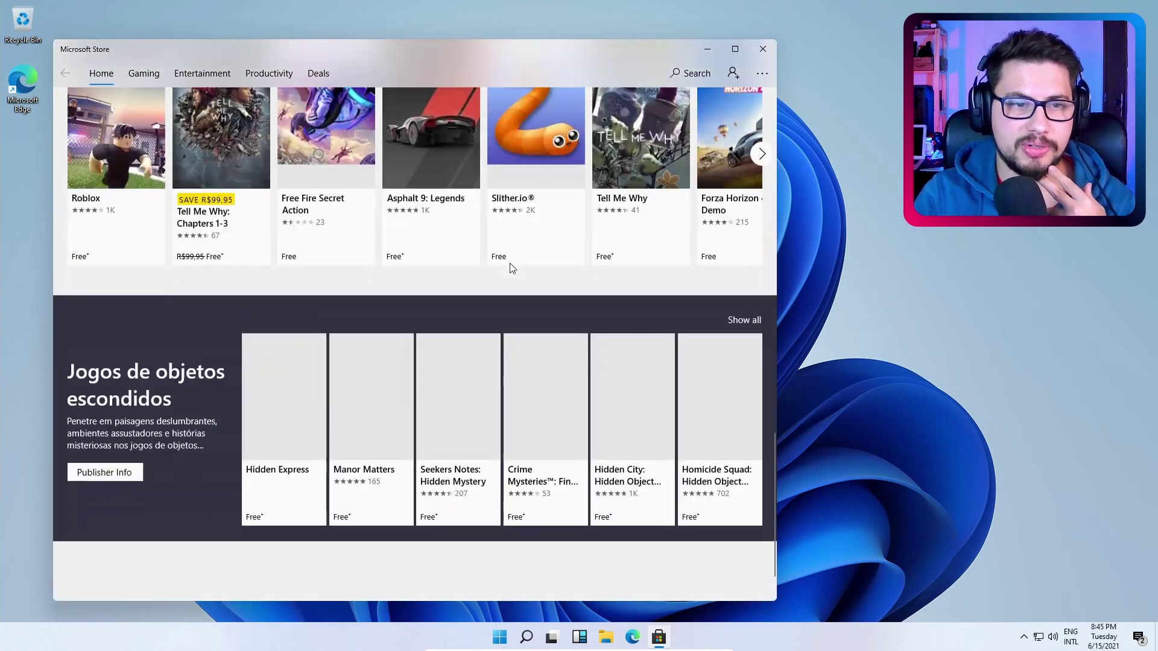
scroll(510, 267, "up", 15)
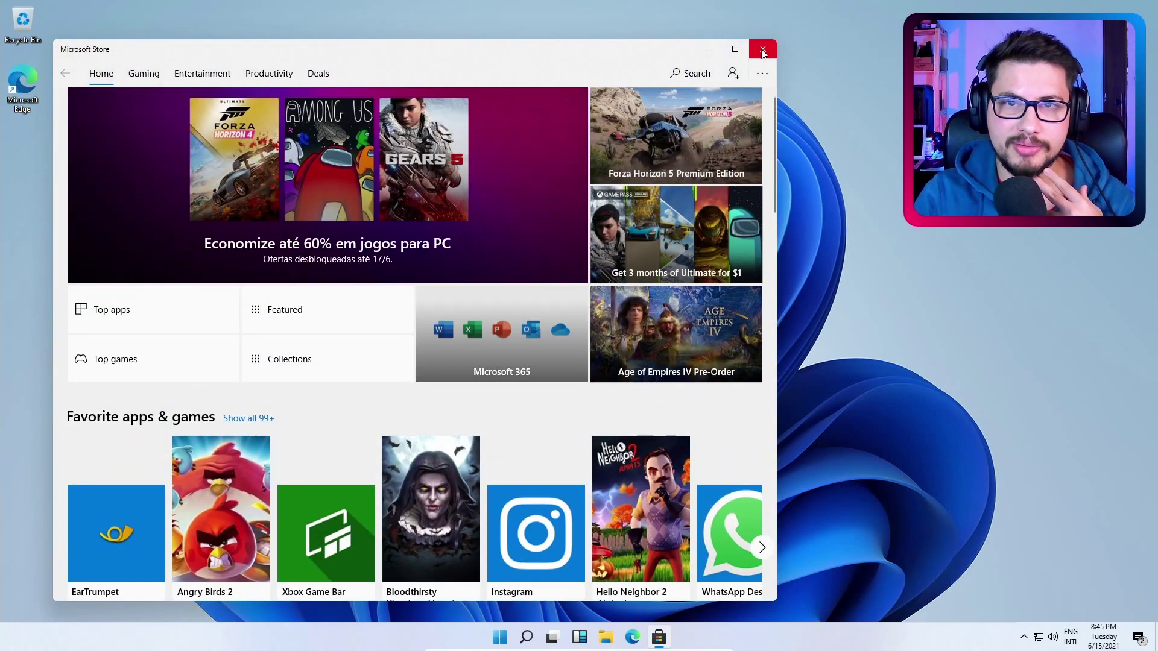
left_click(763, 49)
Open the About page in the System settings, dismiss the privacy notification, and examine the Windows edition and version
left_click(498, 637)
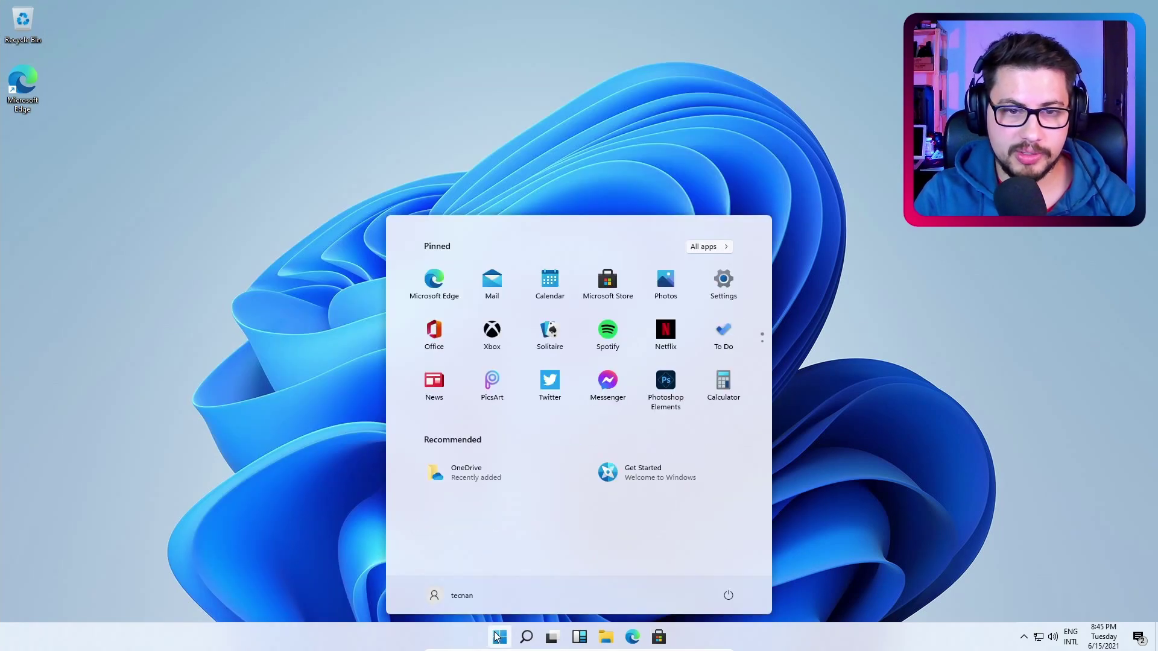
left_click(724, 281)
left_click(321, 240)
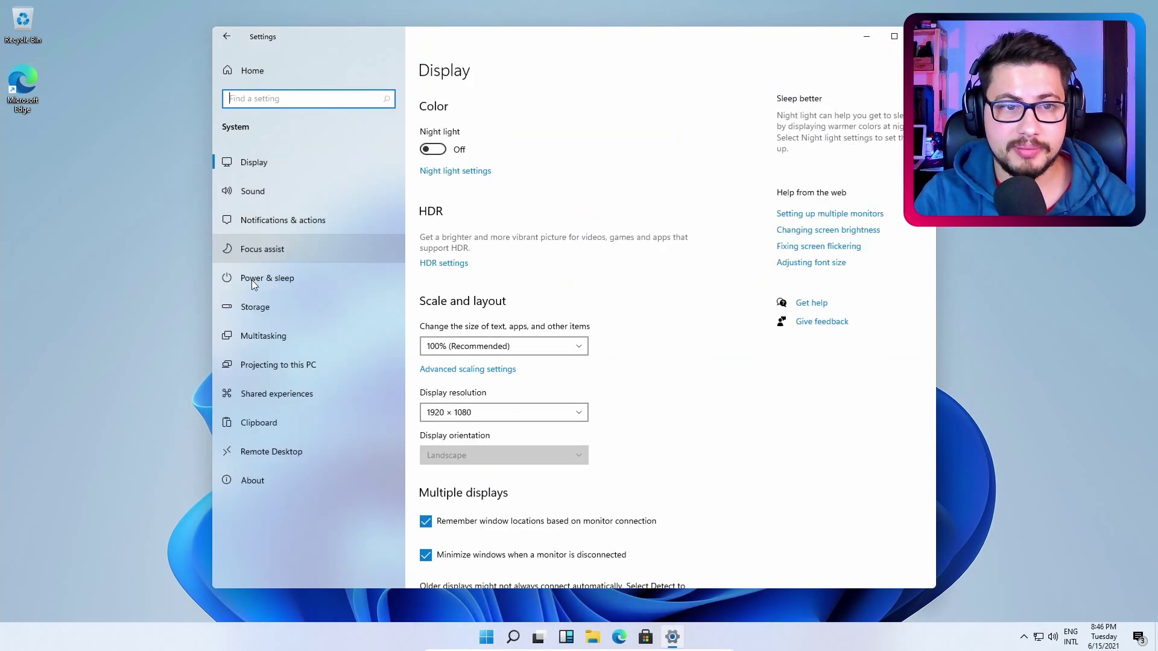
left_click(274, 485)
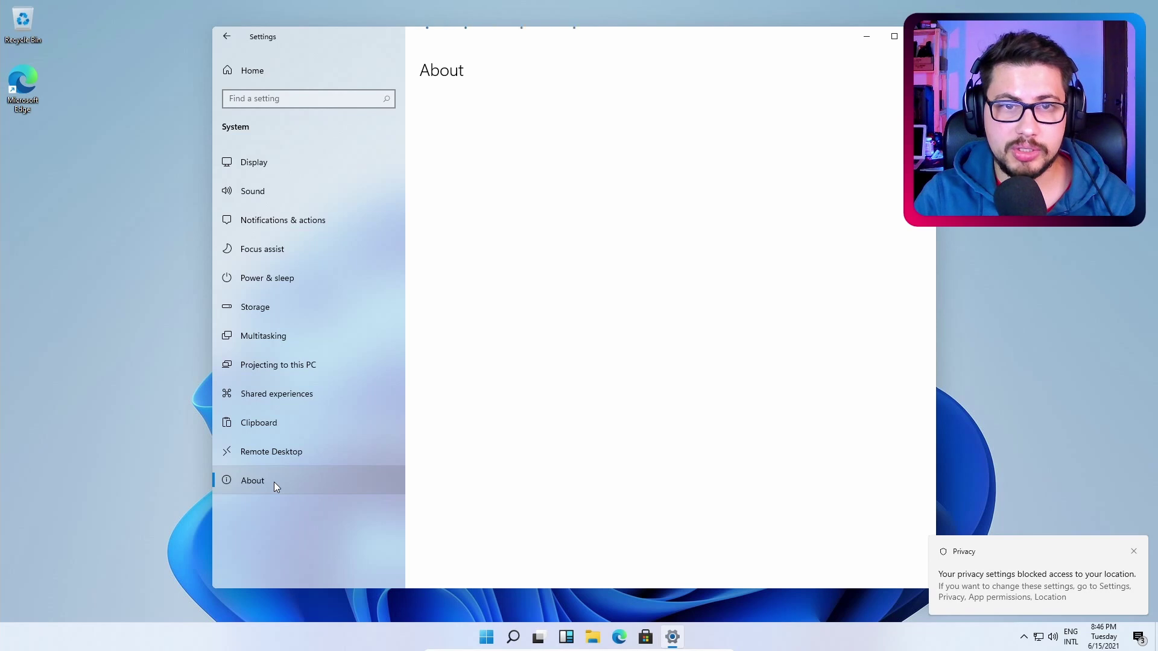
left_click(1132, 552)
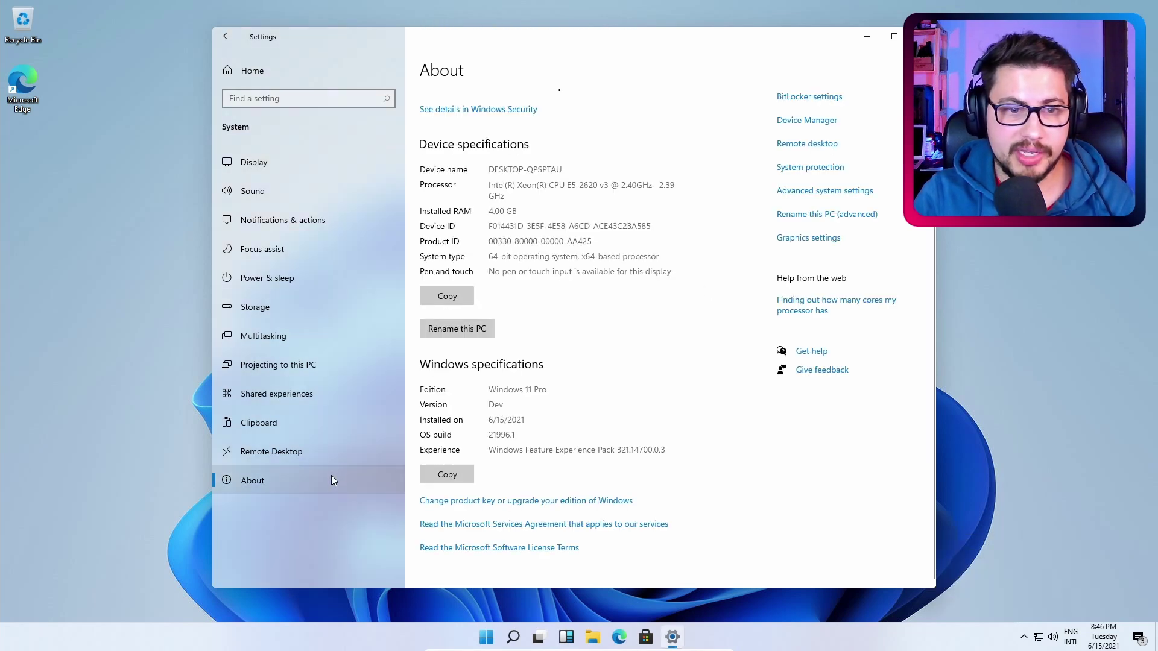
left_click_drag(549, 389, 478, 406)
left_click(530, 401)
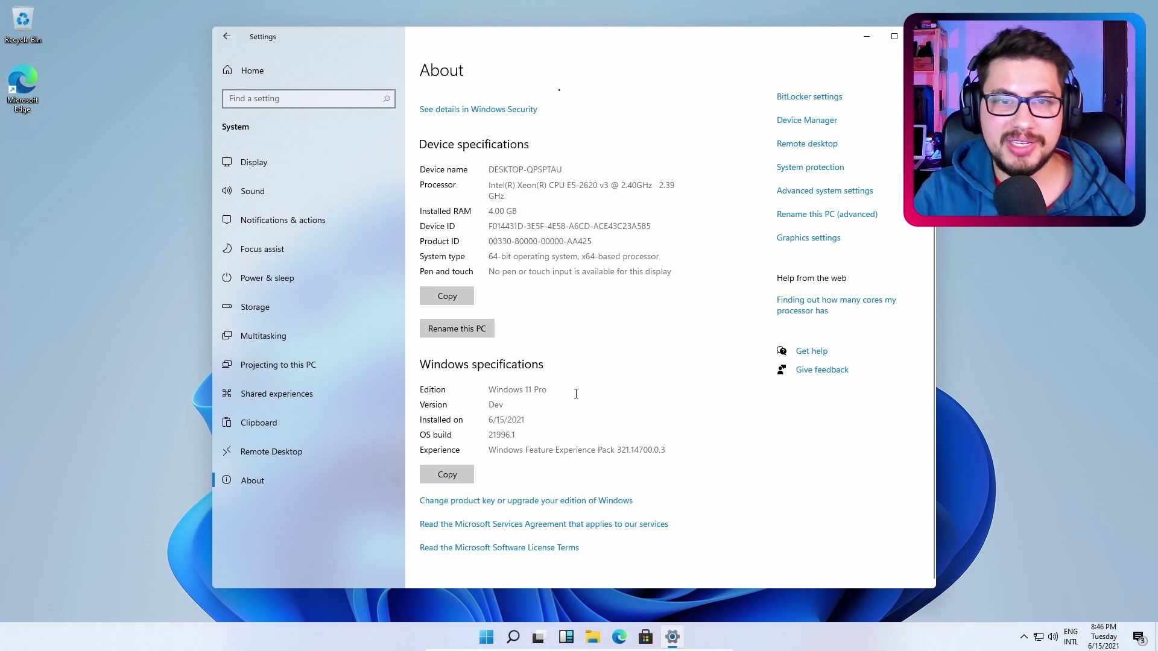
scroll(601, 366, "up", 1)
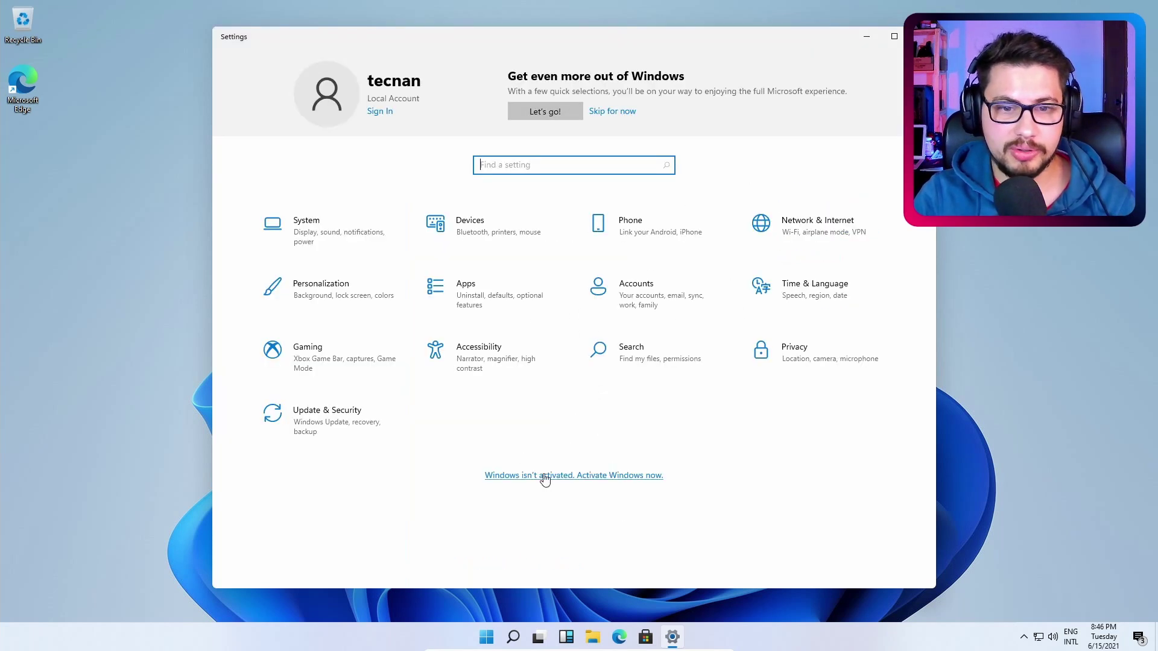
Review the taskbar settings page, close Settings, and show the calendar from the taskbar clock
key("super")
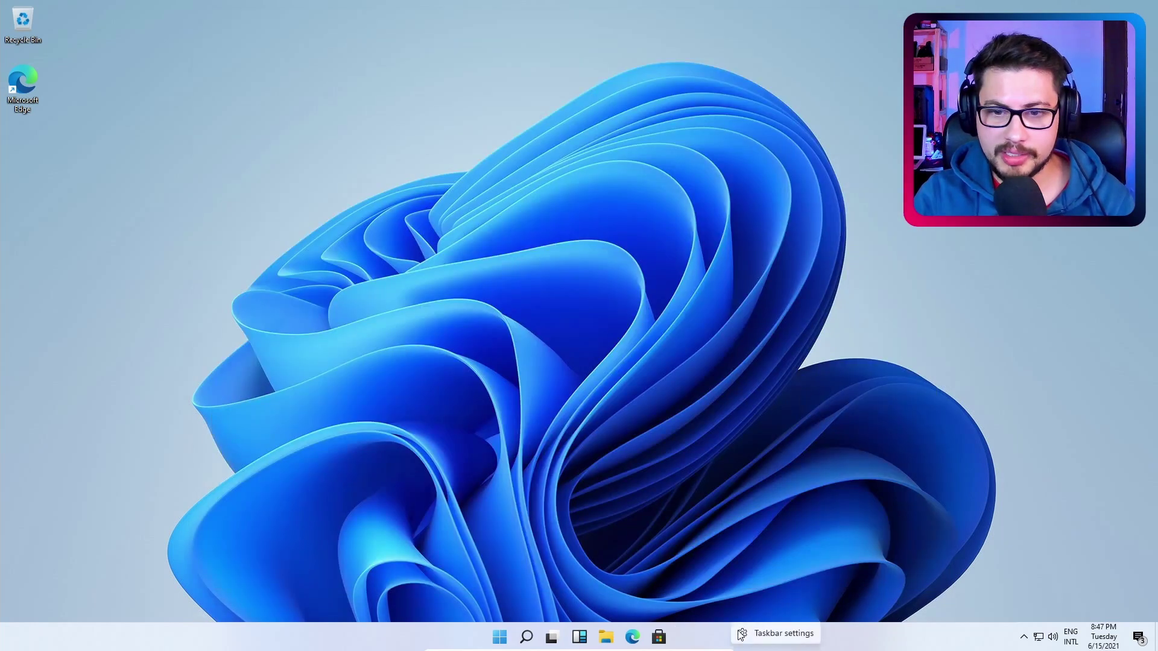
left_click(748, 630)
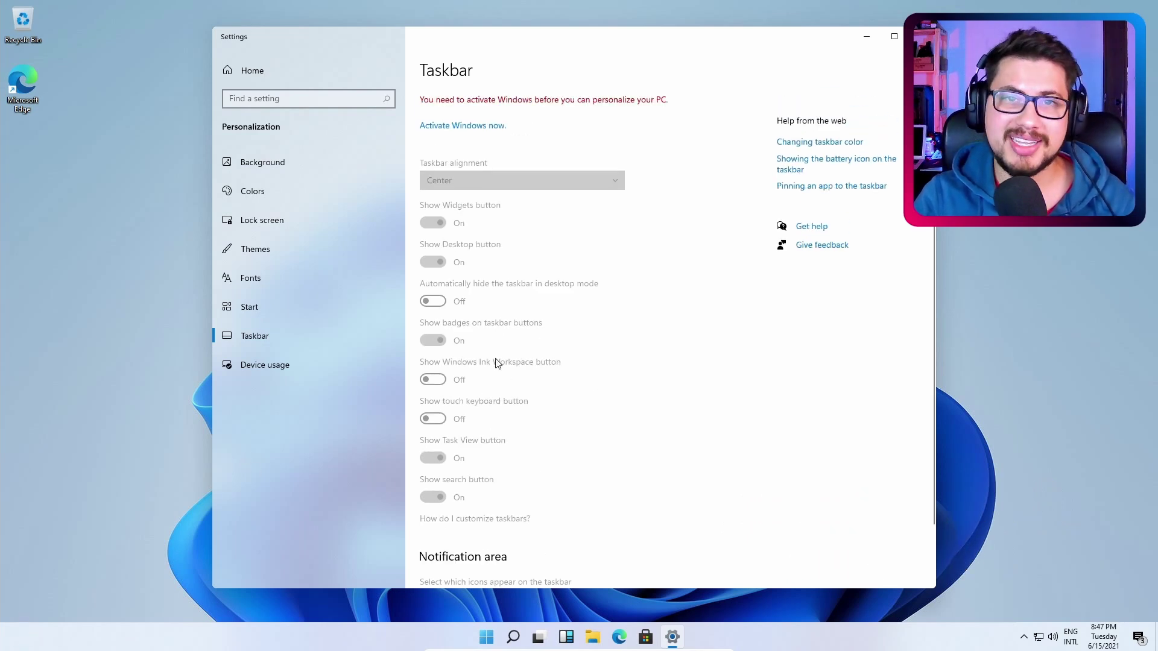
key("alt+F4")
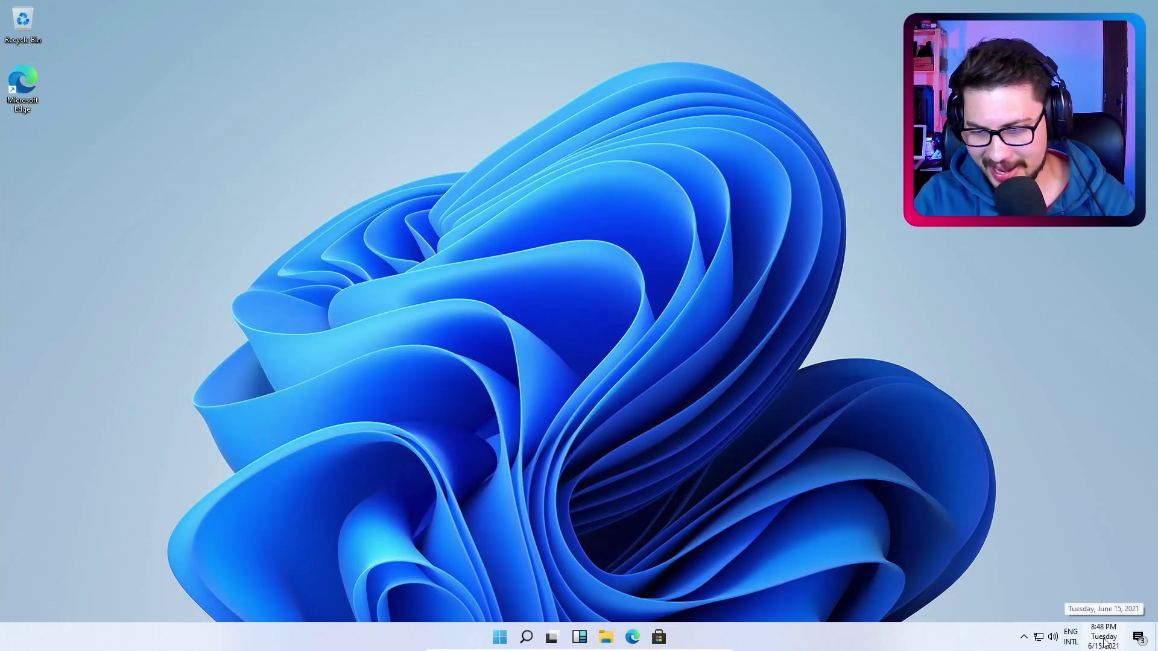
left_click(1104, 643)
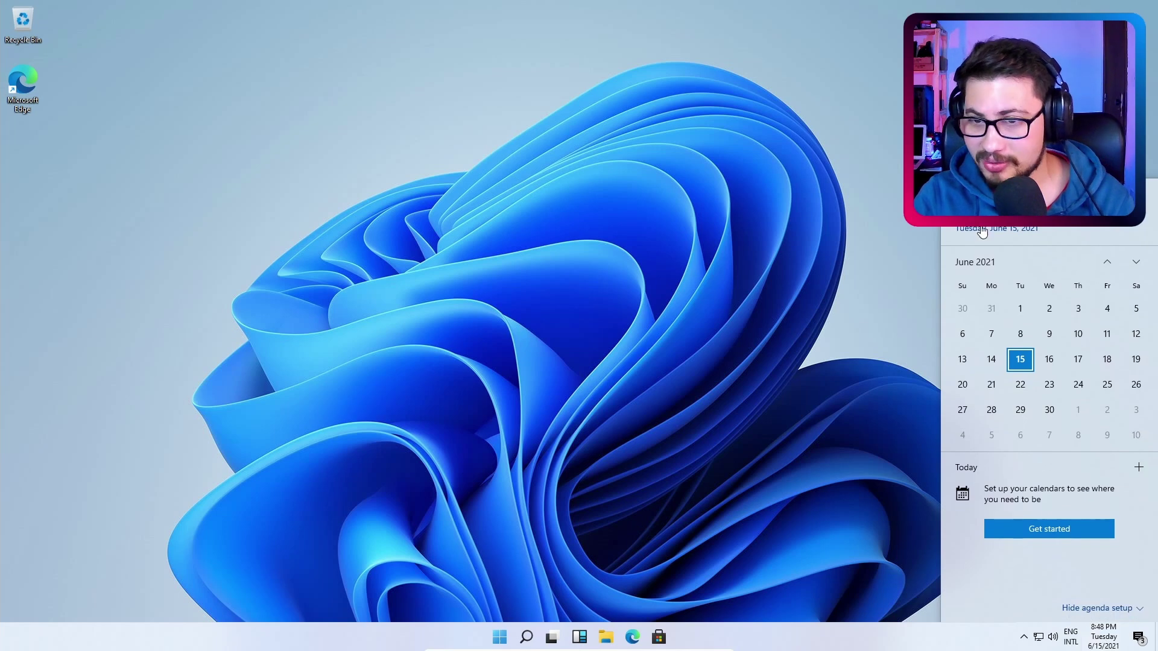
Unpin the Tips app from the Start menu
key("super")
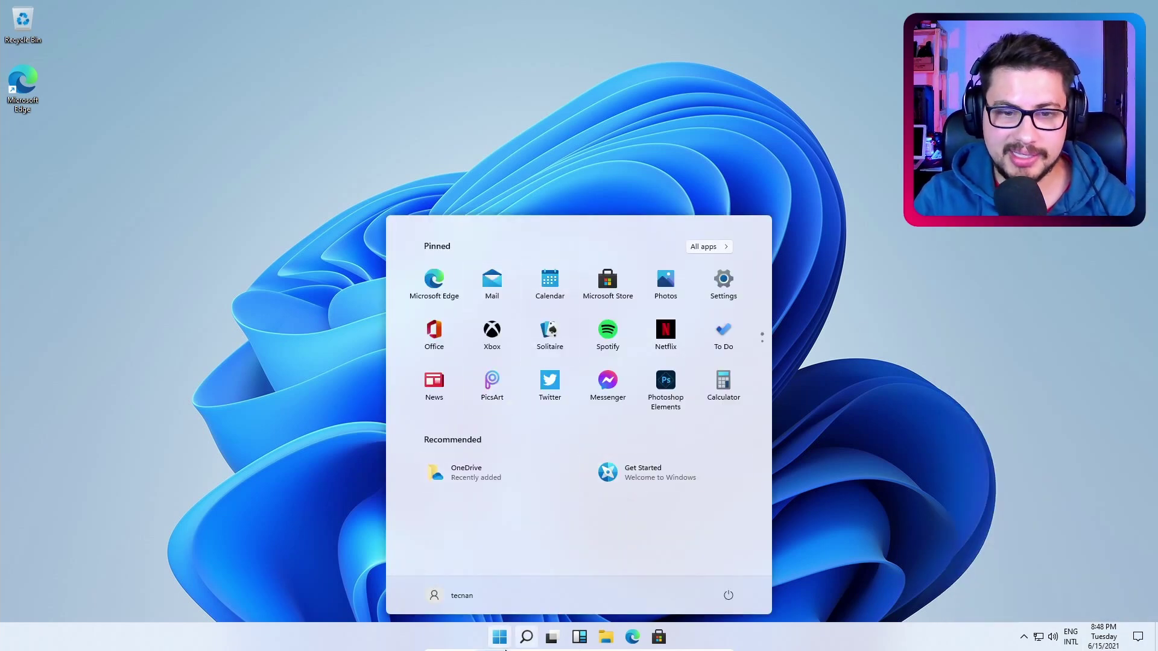
scroll(664, 389, "down", 1)
scroll(608, 423, "up", 1)
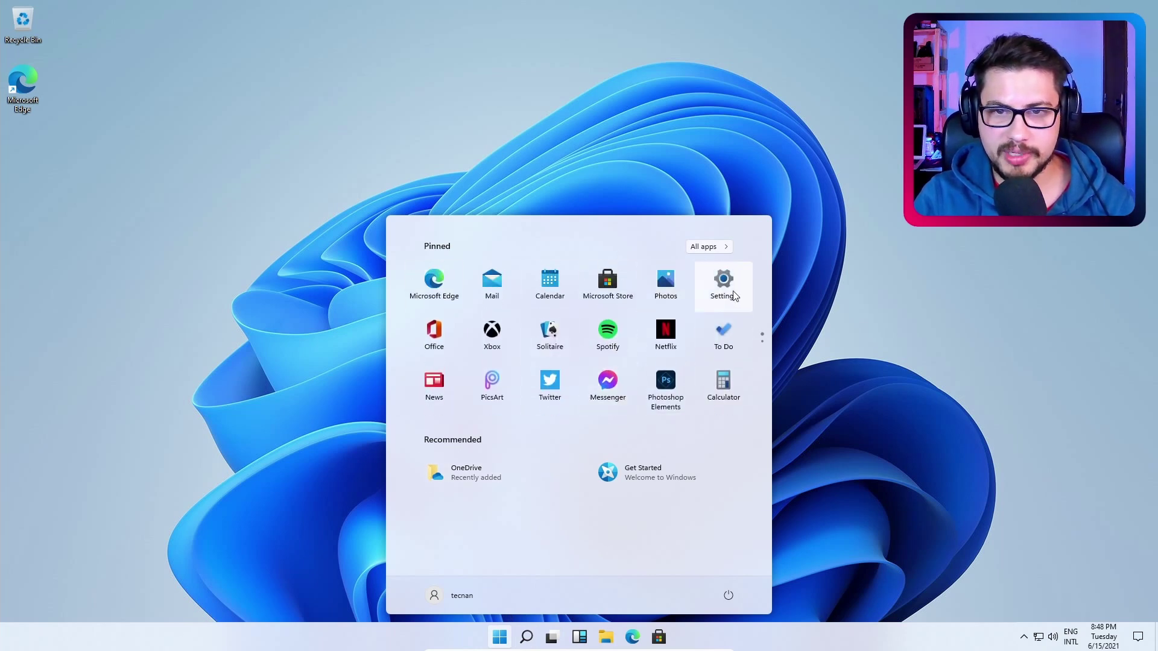
scroll(492, 374, "down", 1)
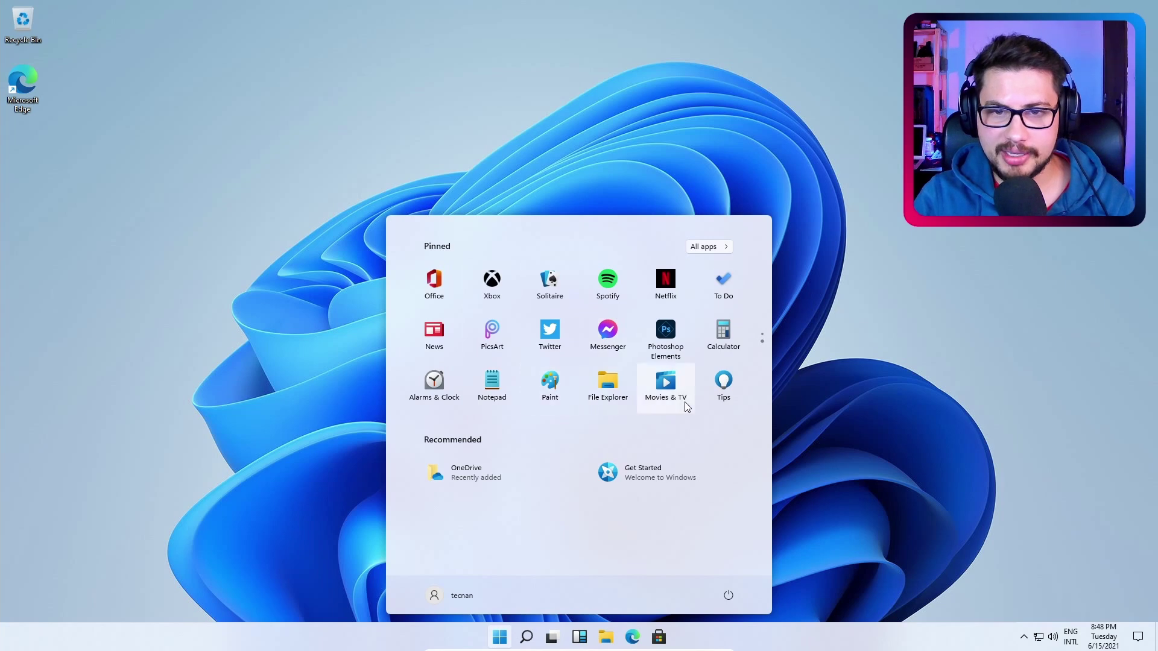
right_click(724, 393)
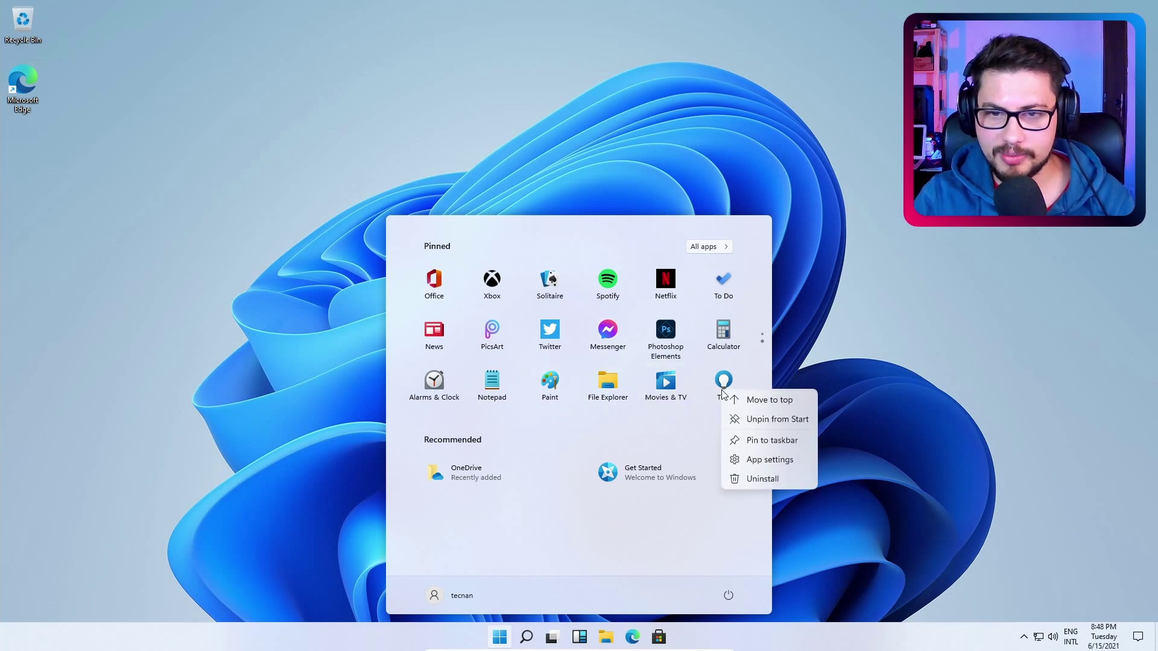
left_click(731, 421)
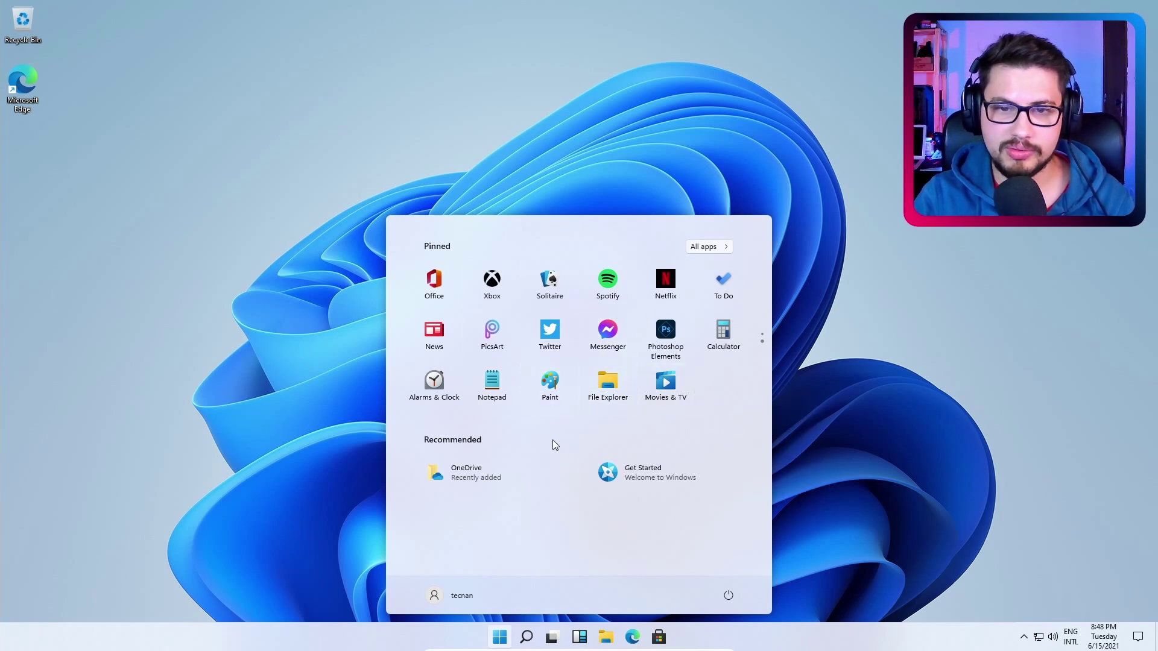
Check the account and power options in the Start menu without choosing any
left_click(460, 593)
left_click(611, 551)
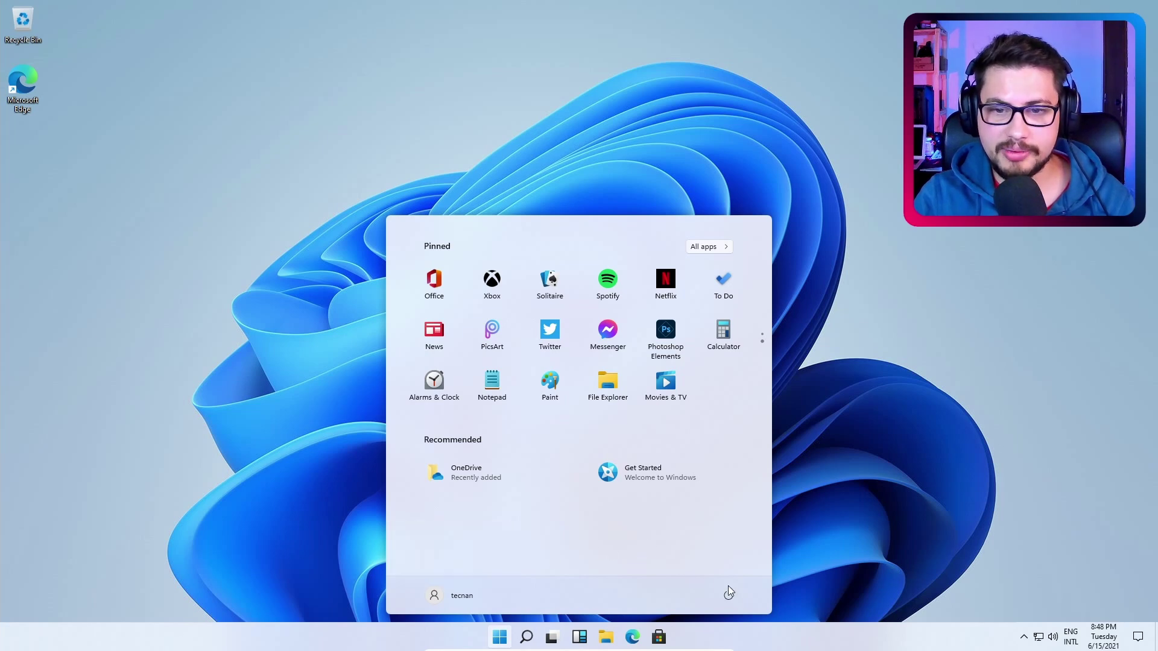
left_click(728, 594)
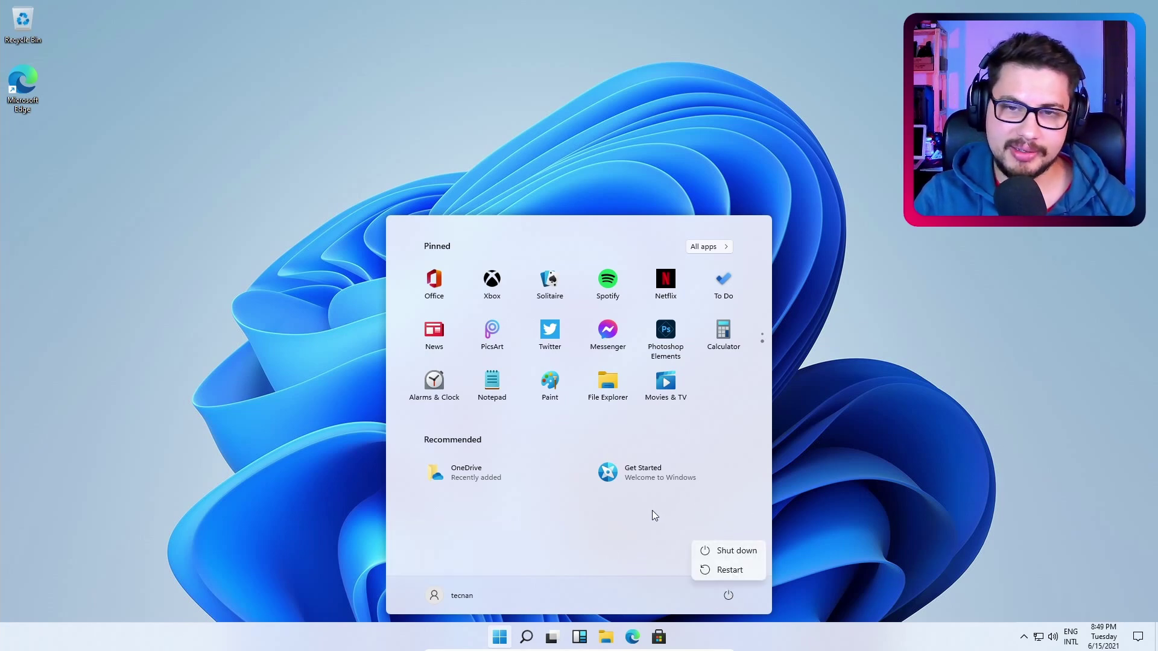
left_click(653, 510)
Look through the All apps list down to its end and close the Start menu
left_click(703, 248)
scroll(675, 368, "down", 5)
scroll(657, 386, "down", 5)
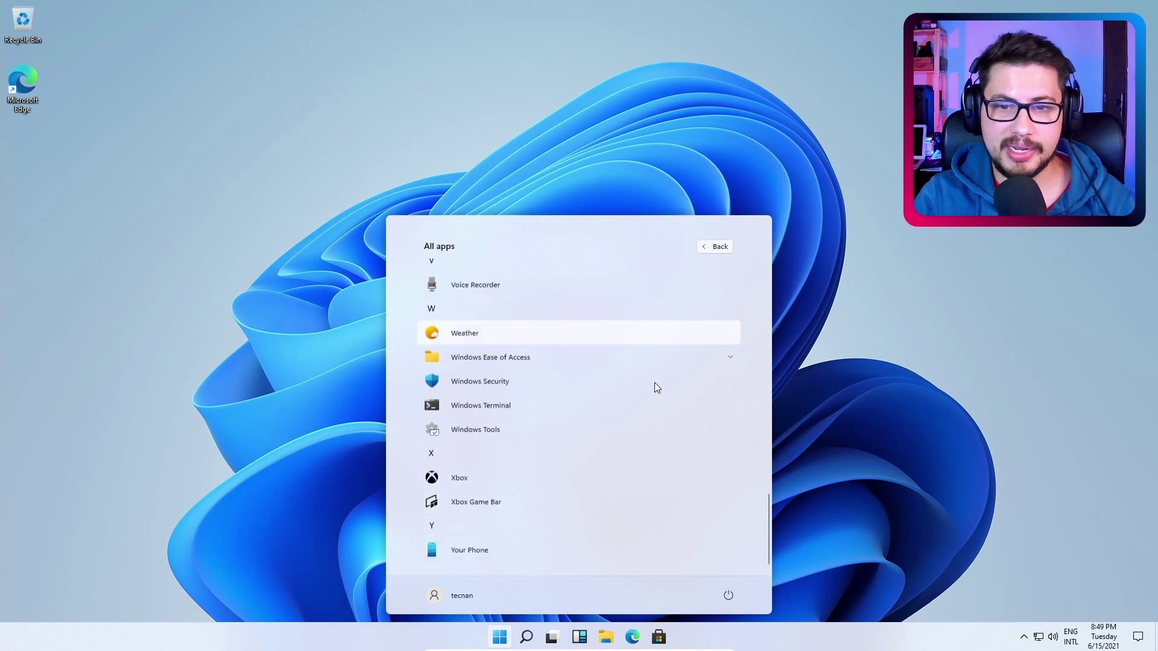
key("Escape")
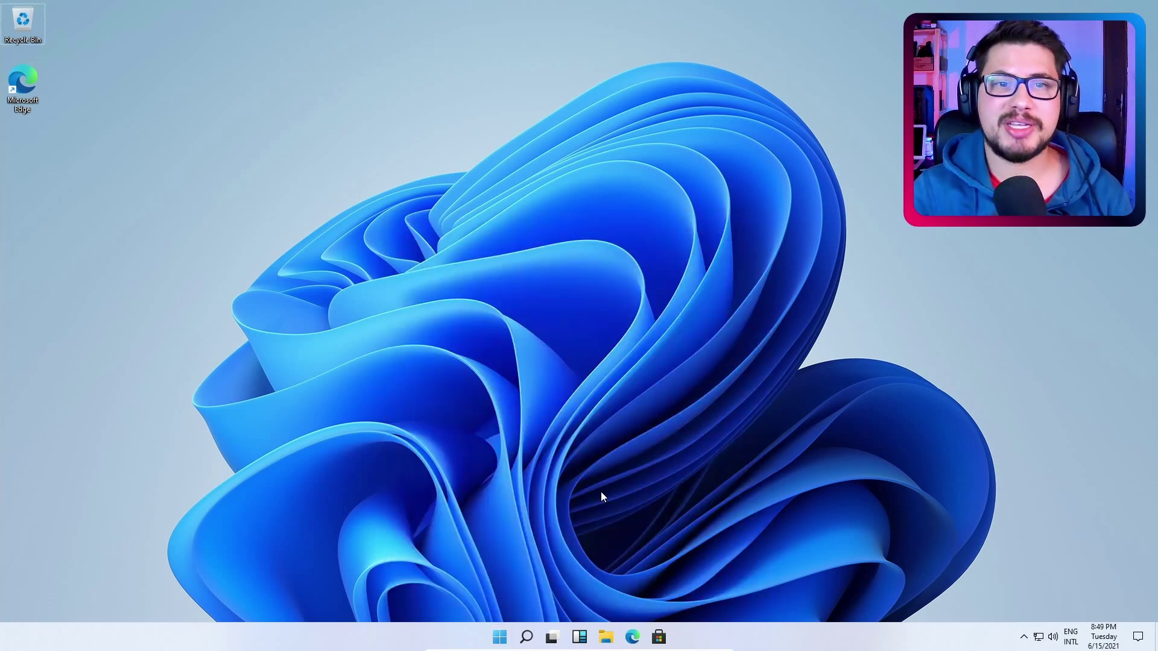